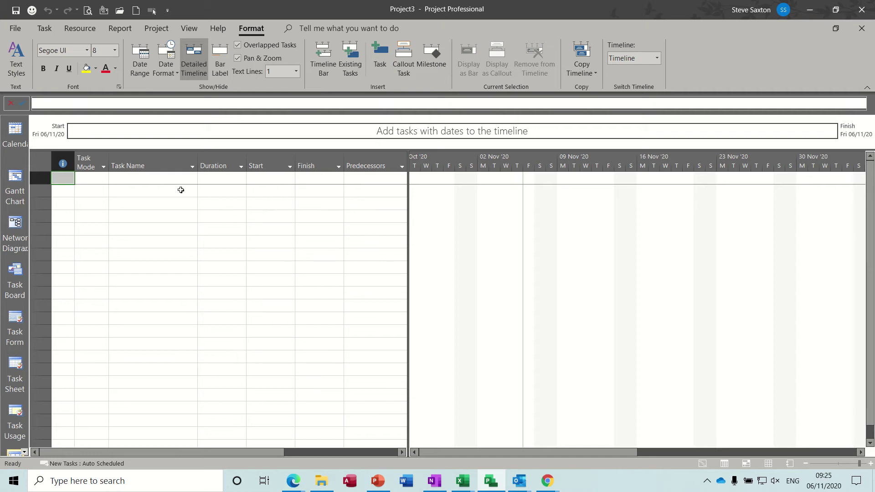
Enter 'Master' as the first task, leaving an empty row below it.
click(168, 181)
text(Master)
key(Return)
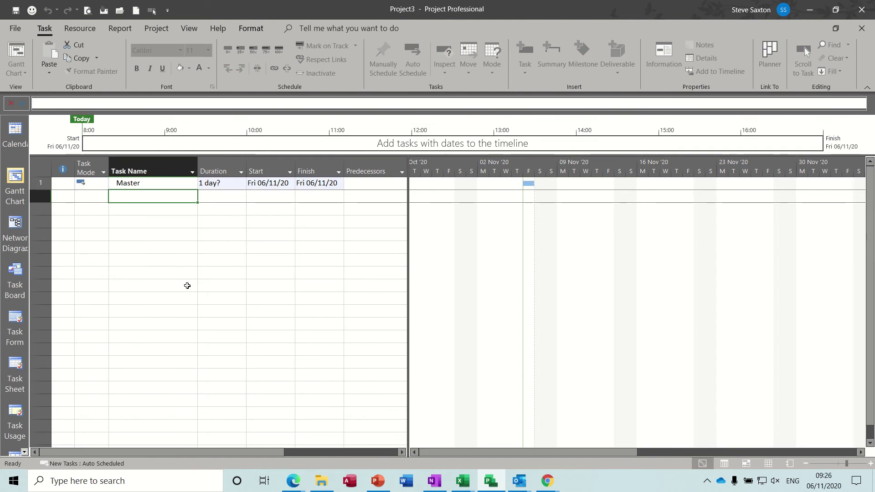
key(Return)
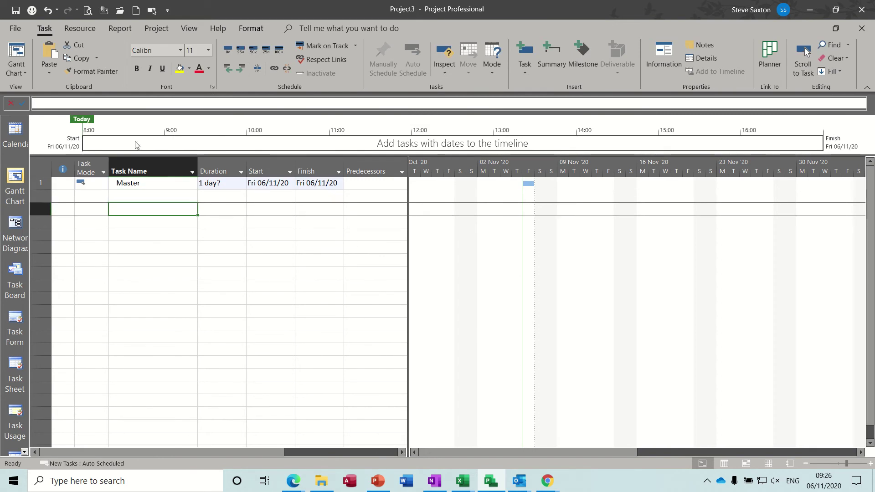
Insert Move House Nov 2020 and Flood Defence 2020 as linked subprojects below Master.
click(151, 30)
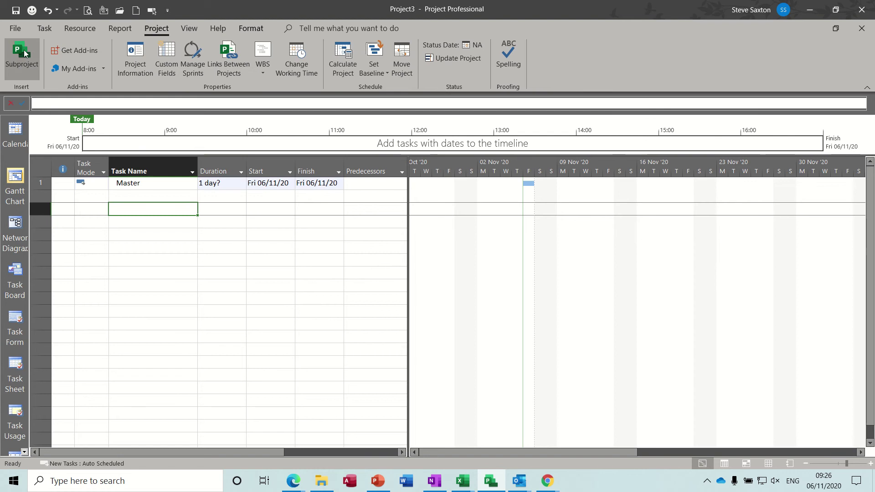
click(21, 54)
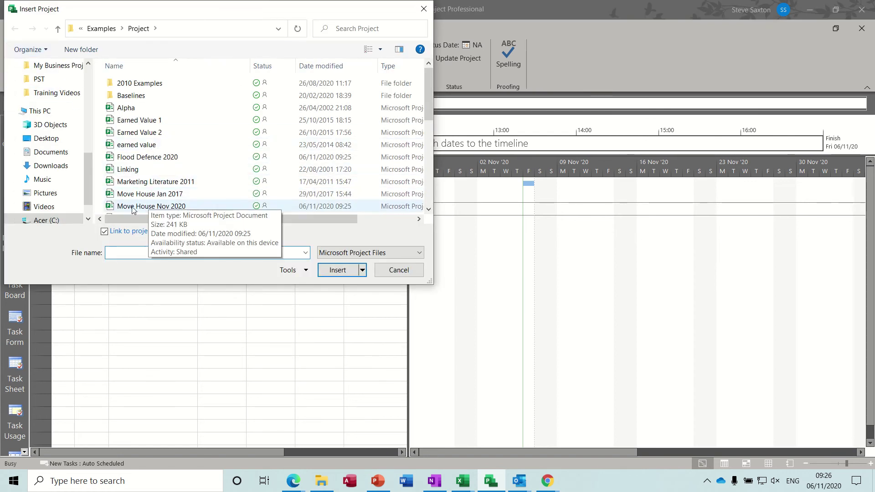
double_click(147, 207)
click(150, 245)
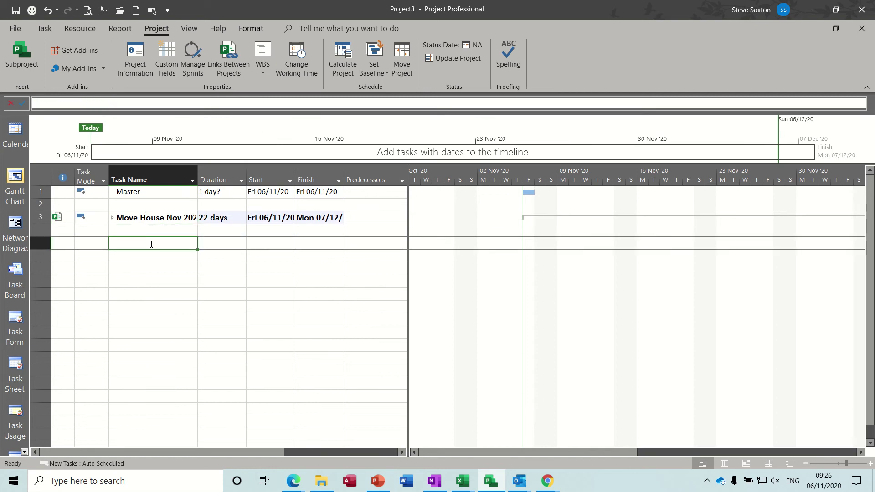
click(22, 54)
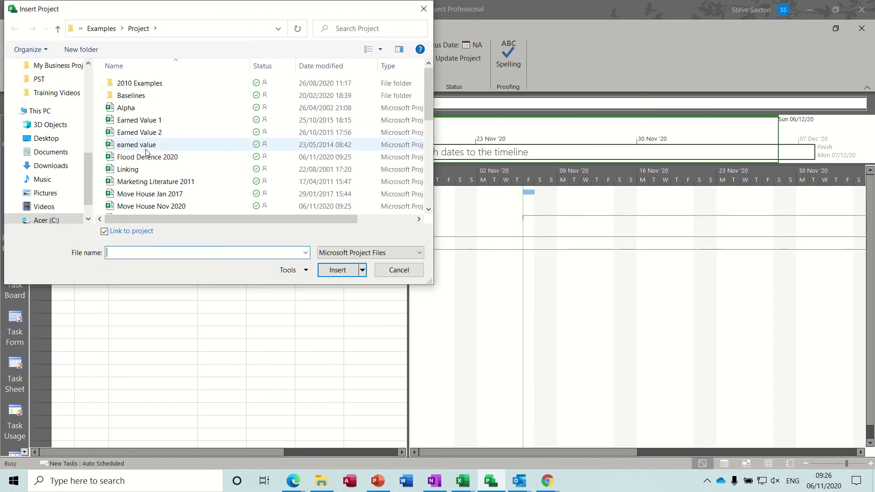
double_click(147, 157)
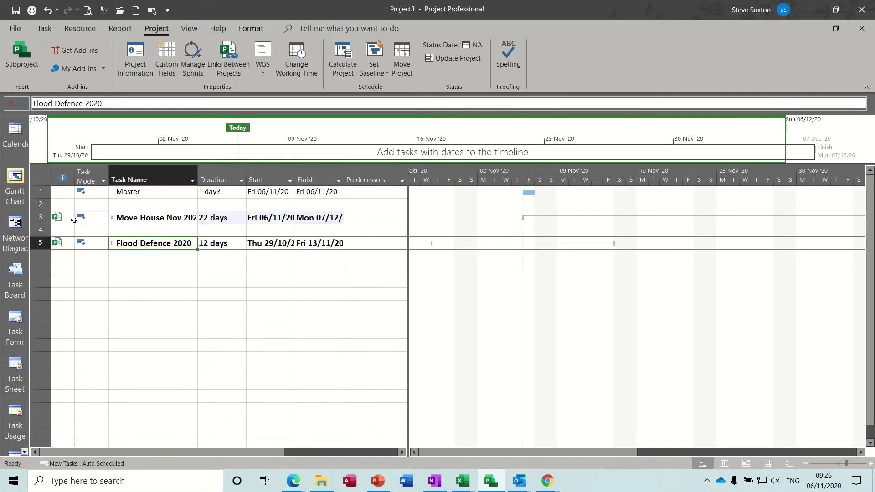
Indent rows 3–5 under Master, turning it into a 28-day summary task.
click(40, 217)
drag(41, 217, 40, 242)
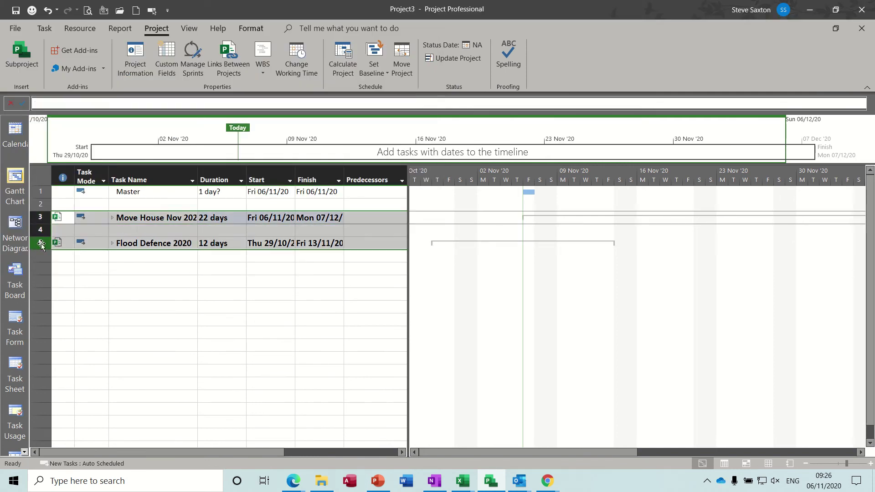
click(45, 30)
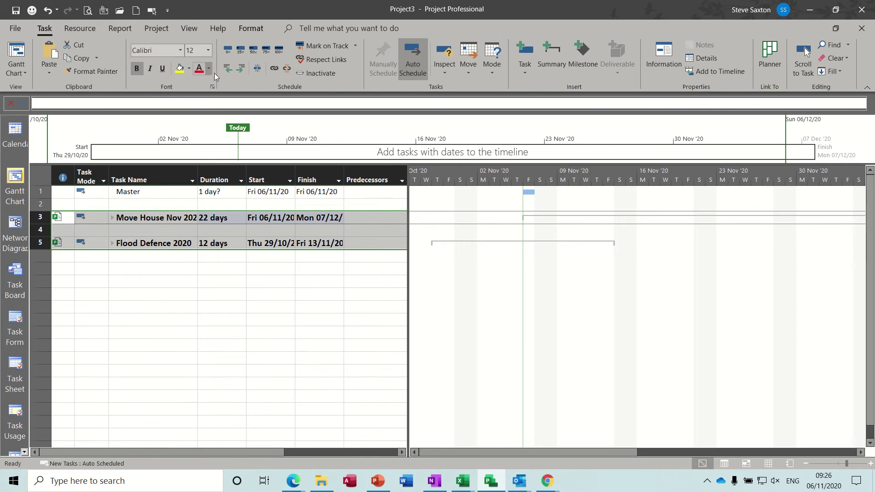
click(240, 70)
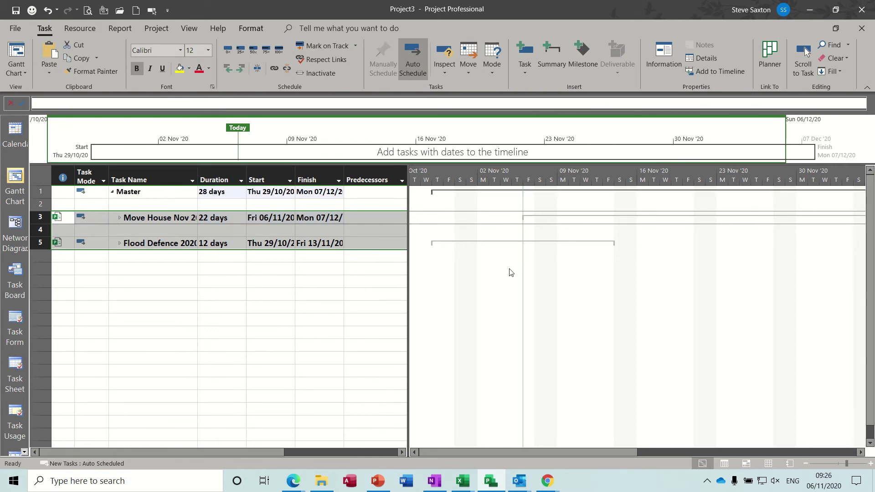
Expand Move House Nov 2020 and Flood Defence 2020 to show their subtasks.
drag(568, 448, 529, 459)
click(120, 218)
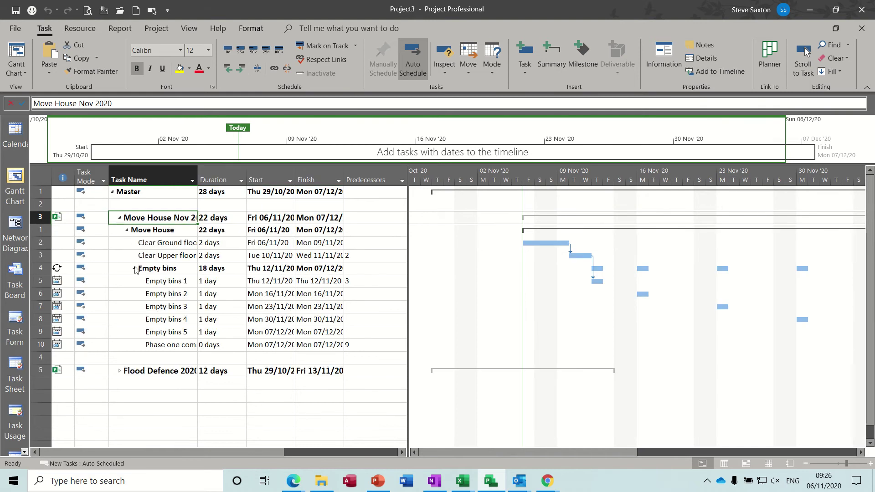
click(119, 371)
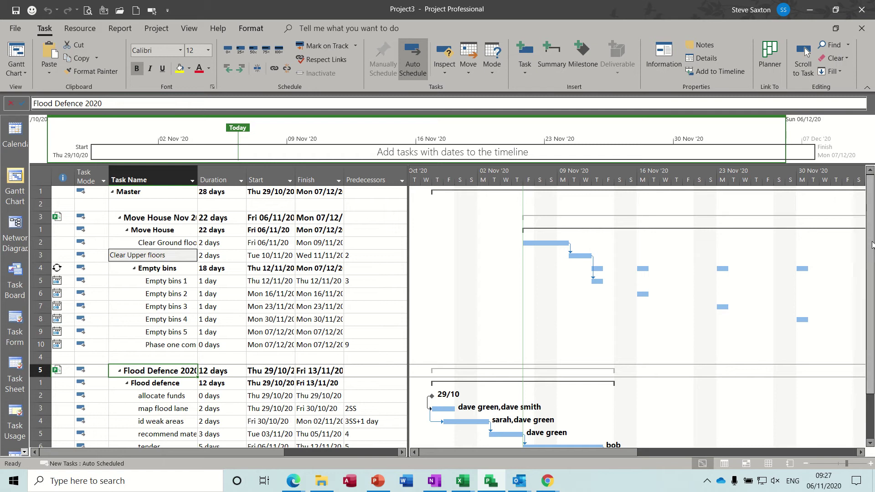
scroll(871, 245, down, 2)
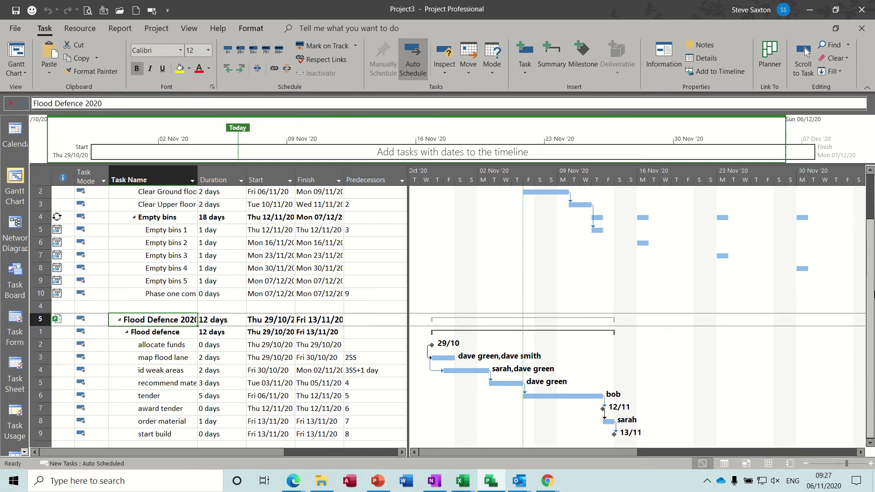
click(179, 296)
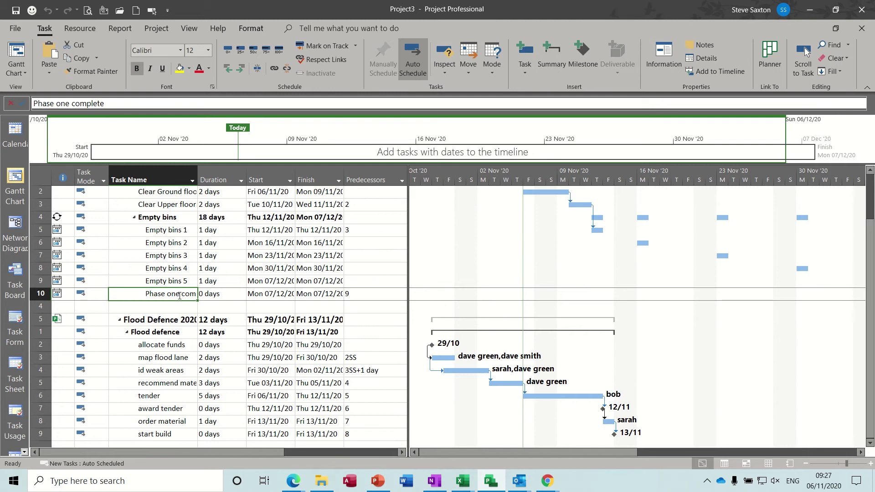
click(170, 346)
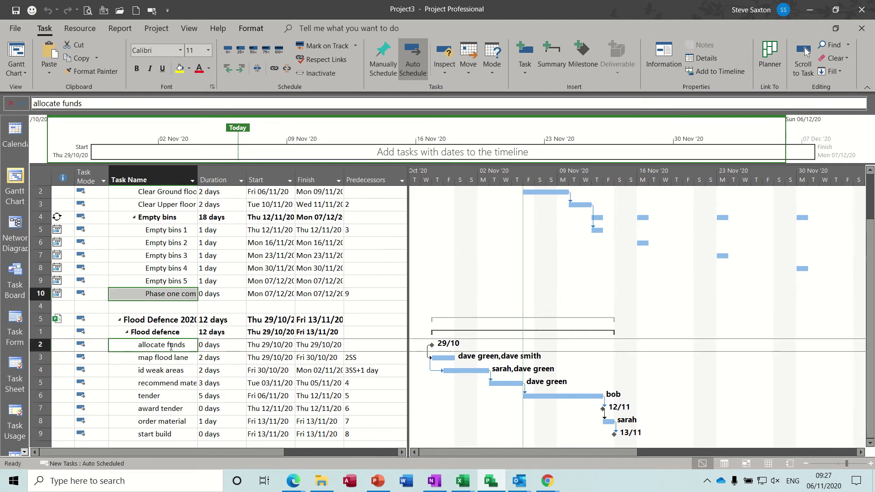
click(274, 69)
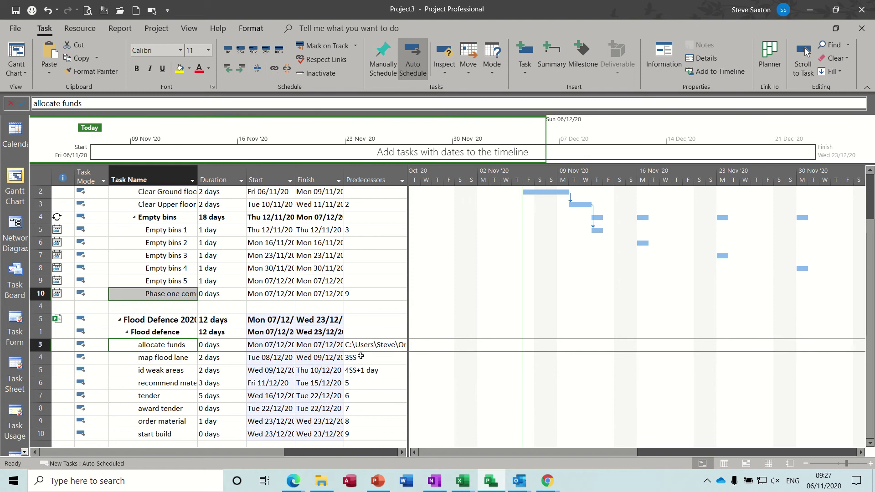
drag(407, 336, 497, 336)
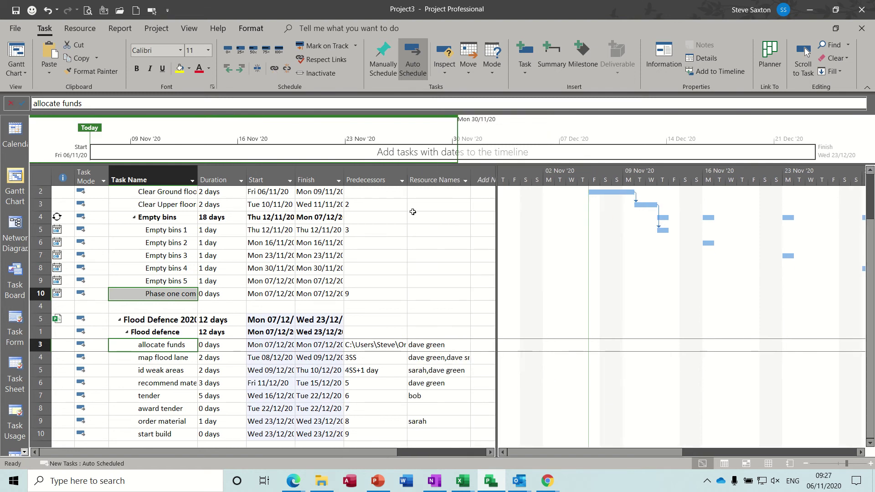
double_click(409, 180)
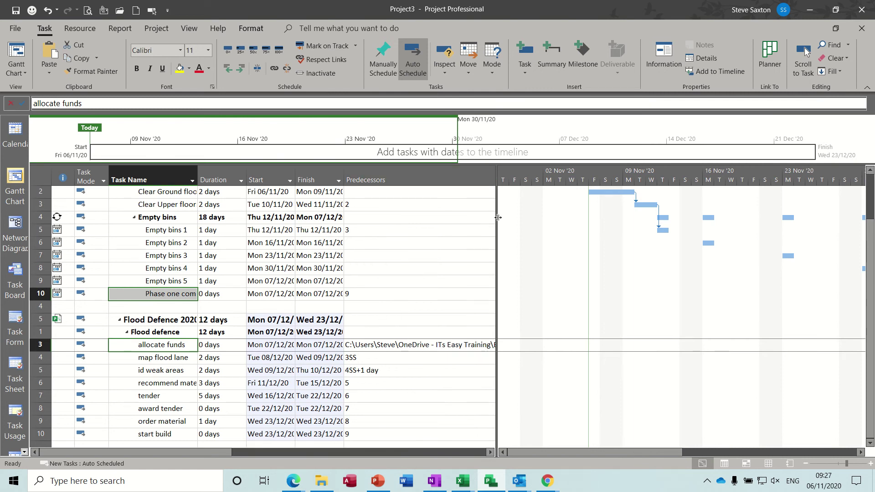
drag(498, 218, 675, 228)
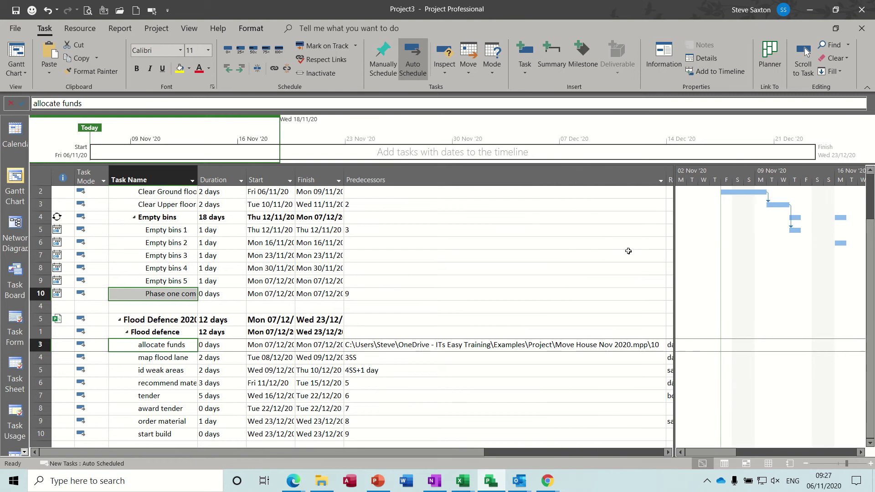
drag(666, 173, 421, 176)
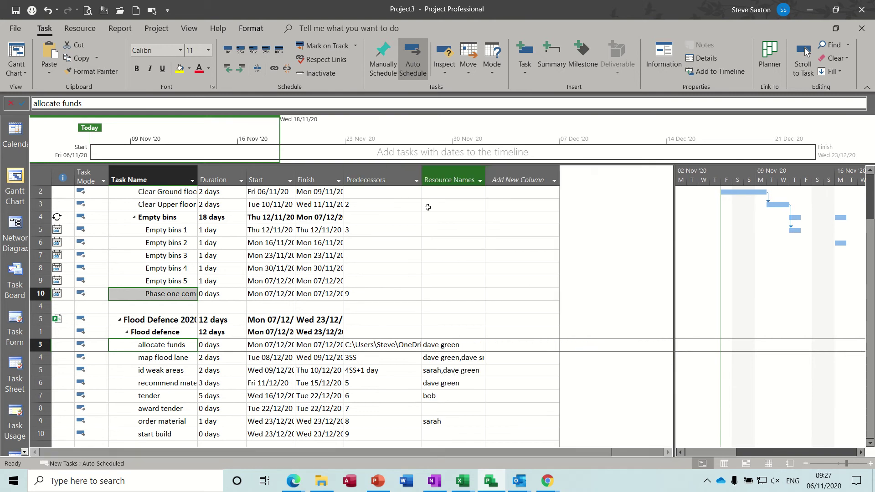
click(374, 345)
key(Delete)
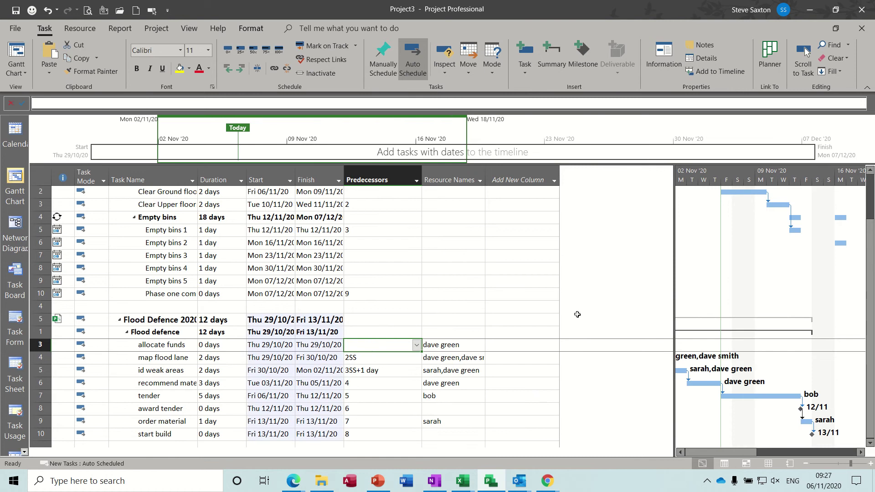
drag(674, 310, 401, 304)
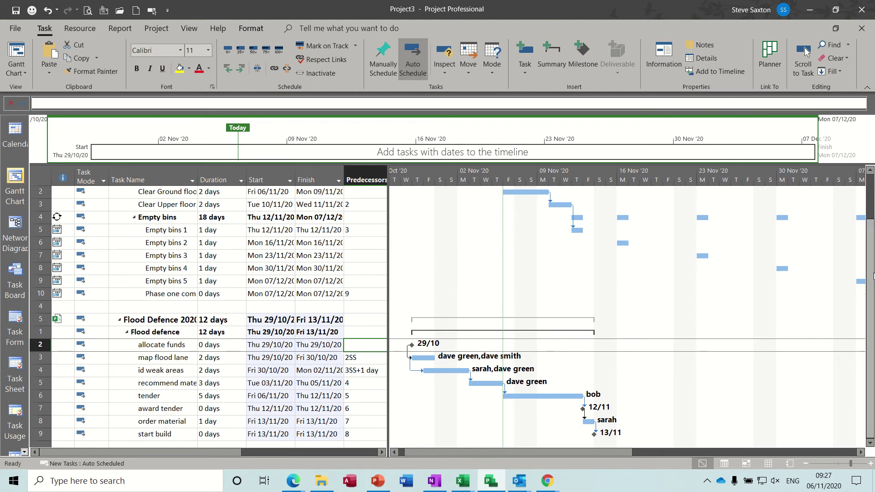
Collapse both subprojects to summary rows, then expand Move House Nov 2020 again.
scroll(871, 285, up, 2)
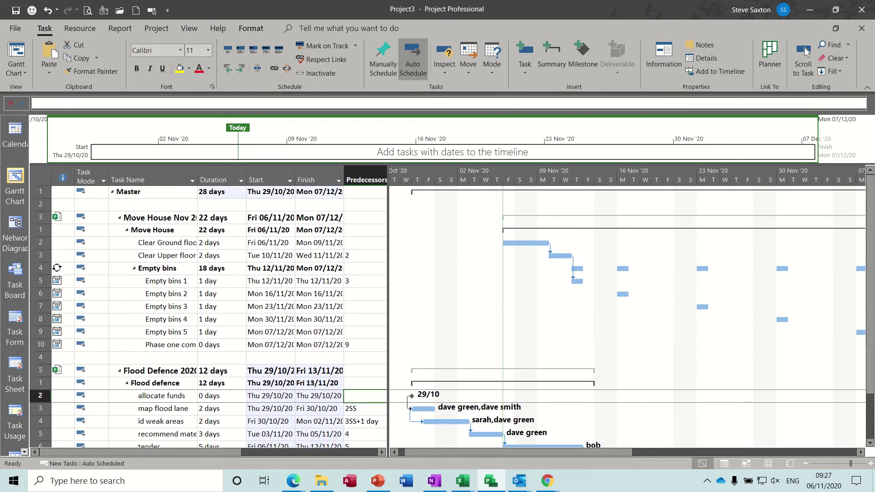
click(119, 217)
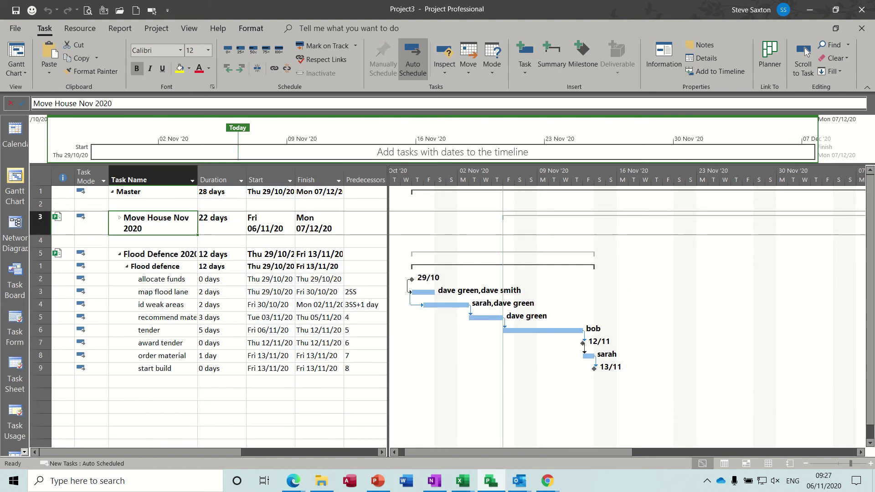
click(119, 254)
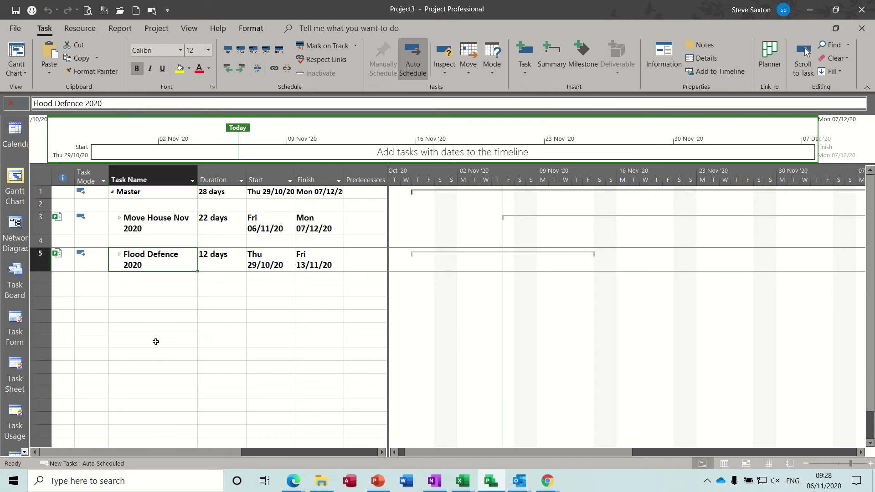
click(120, 218)
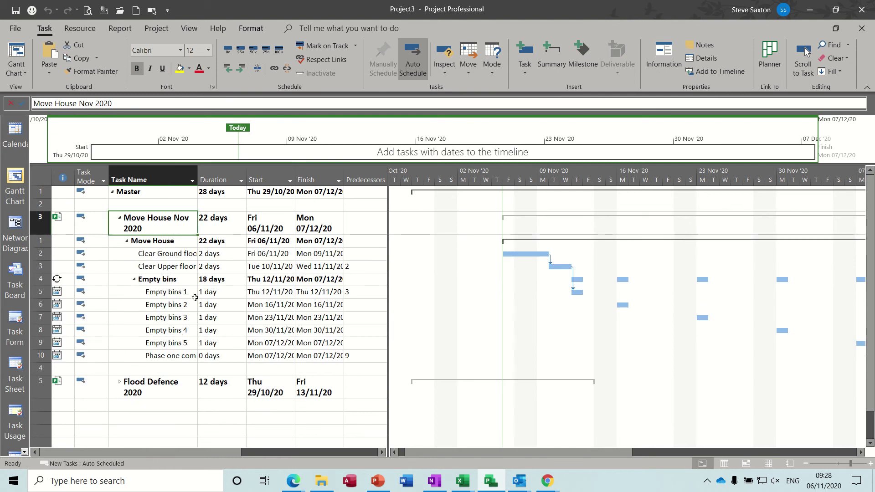
Select the Clear Ground floor, Clear Upper floor, Empty bins 2 and allocate funds tasks.
click(40, 255)
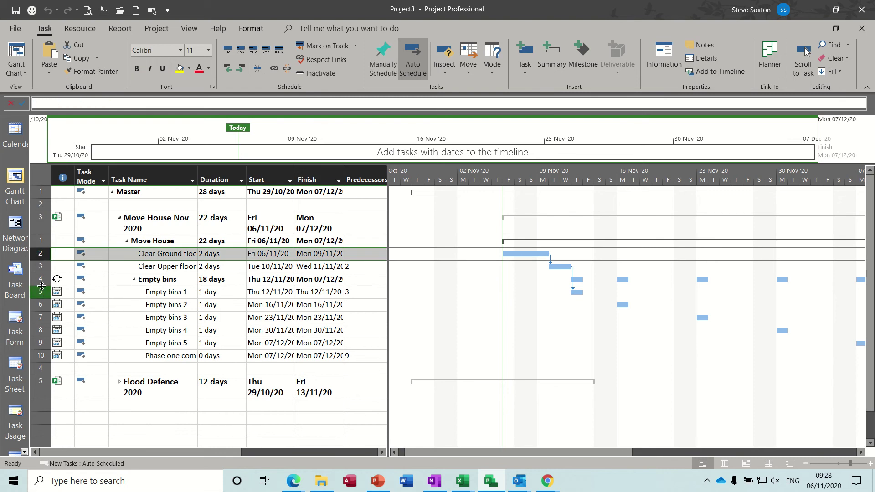
click(38, 266)
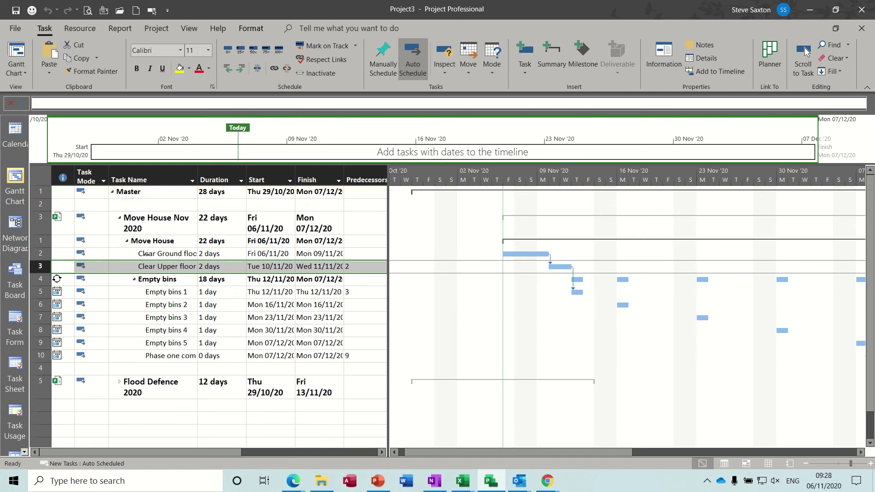
drag(144, 255, 159, 336)
click(164, 305)
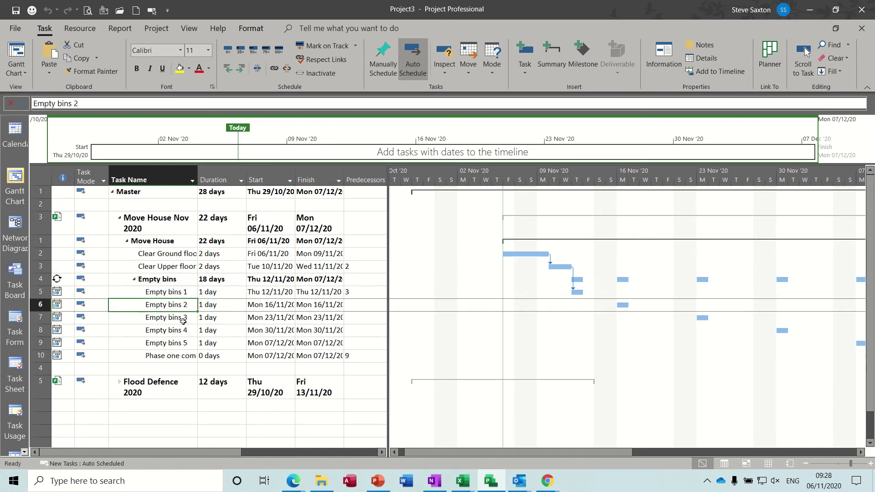
click(120, 383)
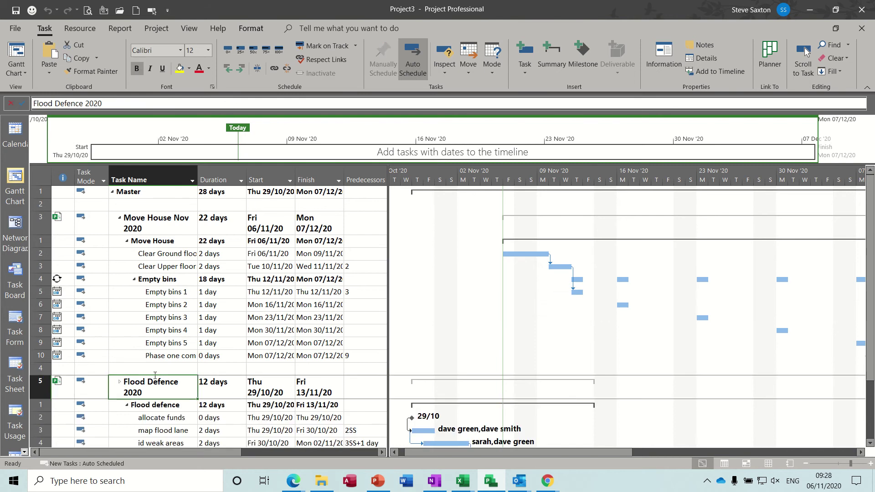
click(40, 418)
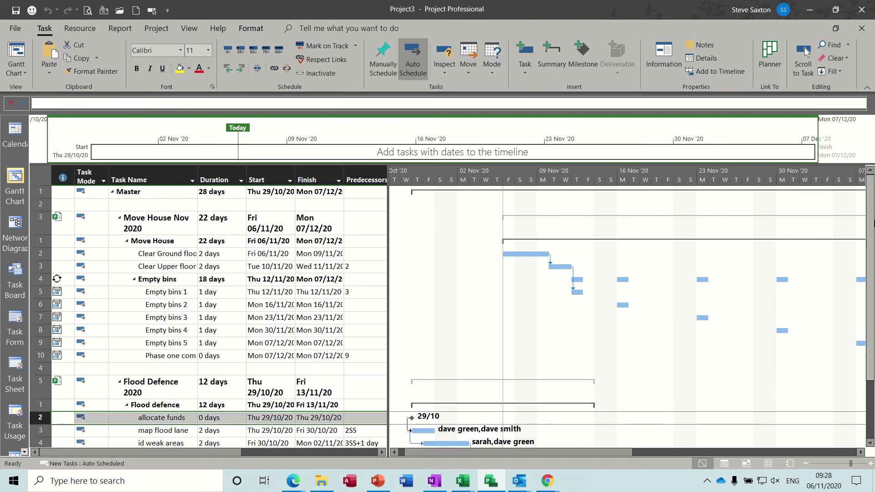
scroll(592, 296, down, 2)
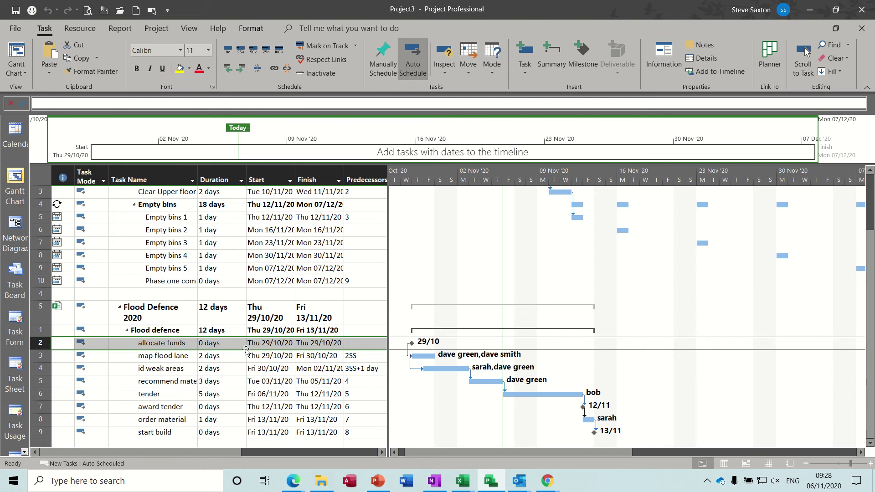
Close the combined project without saving any subproject, and start a new blank project.
key(alt+F4)
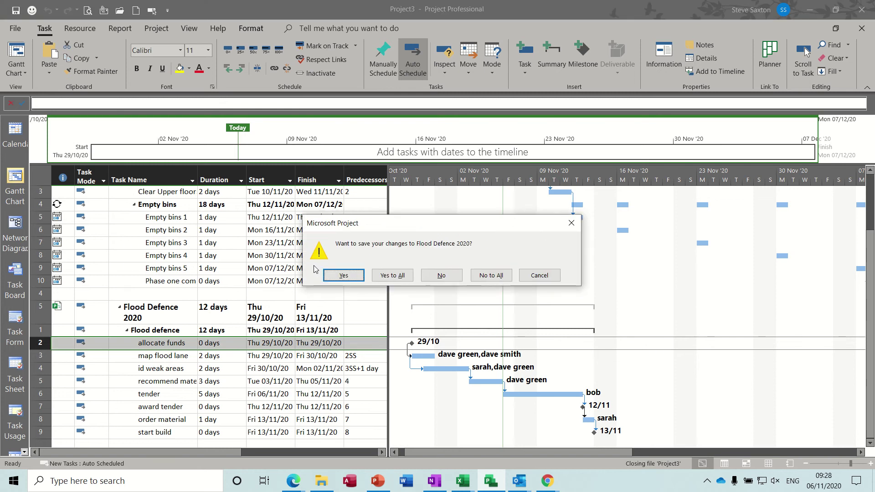
click(430, 275)
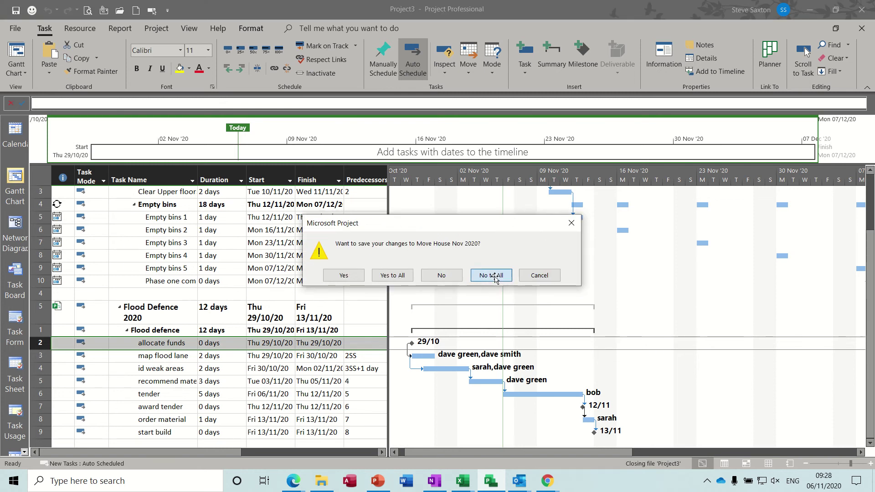
click(481, 277)
click(203, 126)
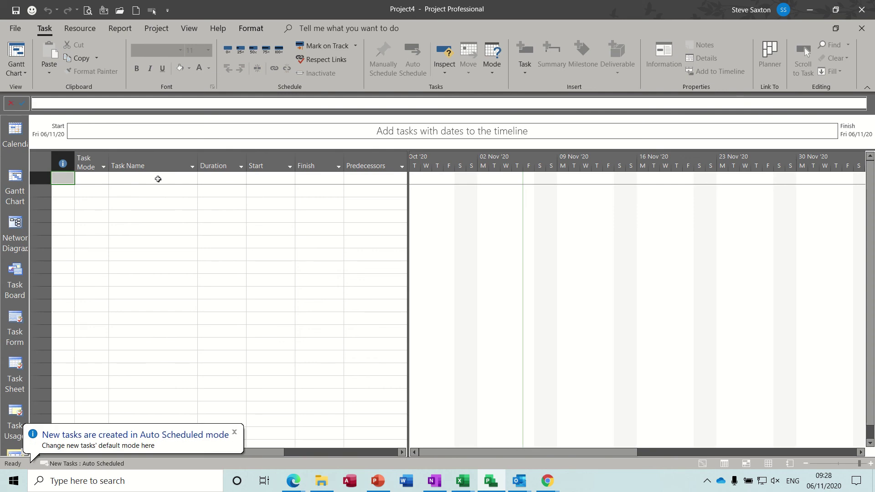
Enter Project A, Task A and Task B, with Task A and Task B indented under Project A.
click(158, 180)
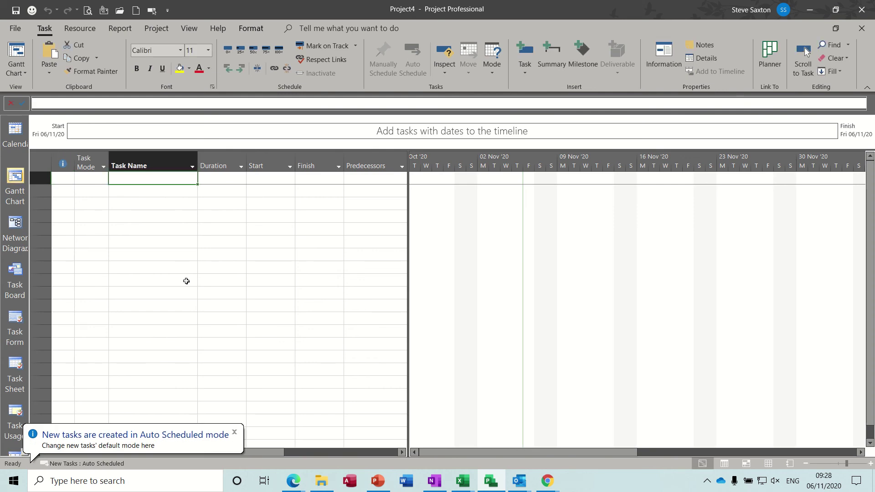
text(Projec)
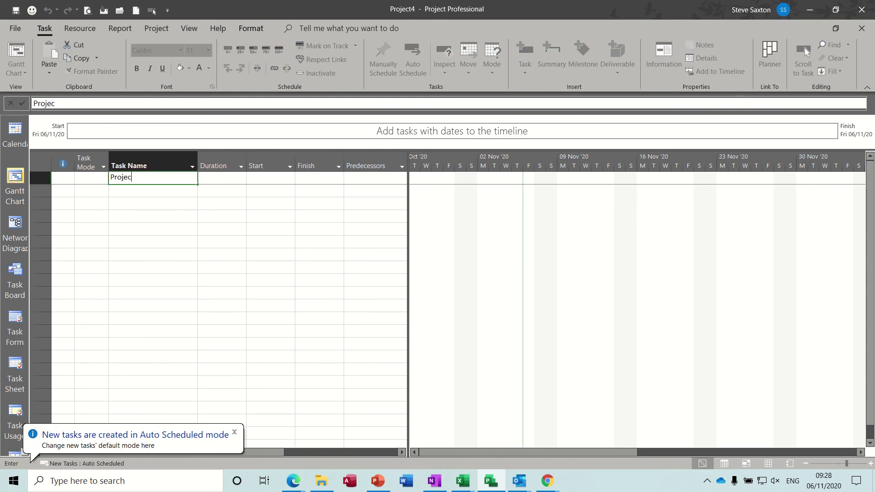
text(t A)
key(Return)
text(Task A)
key(Return)
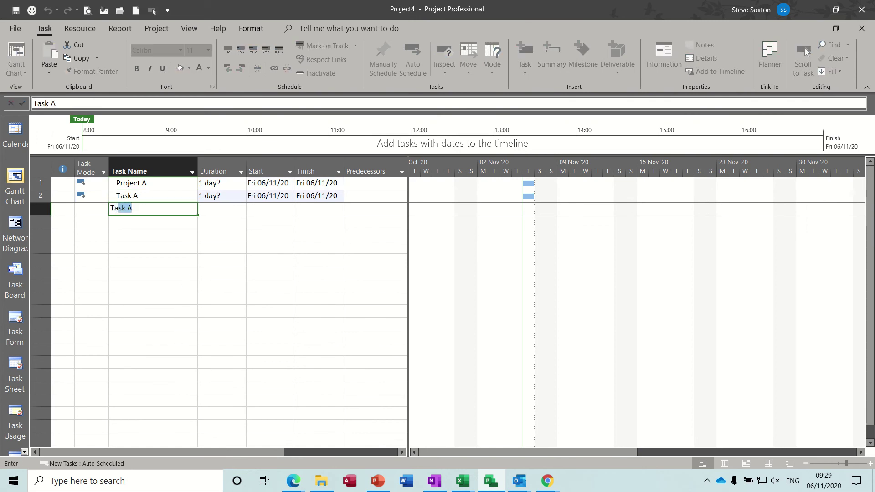
key(Return)
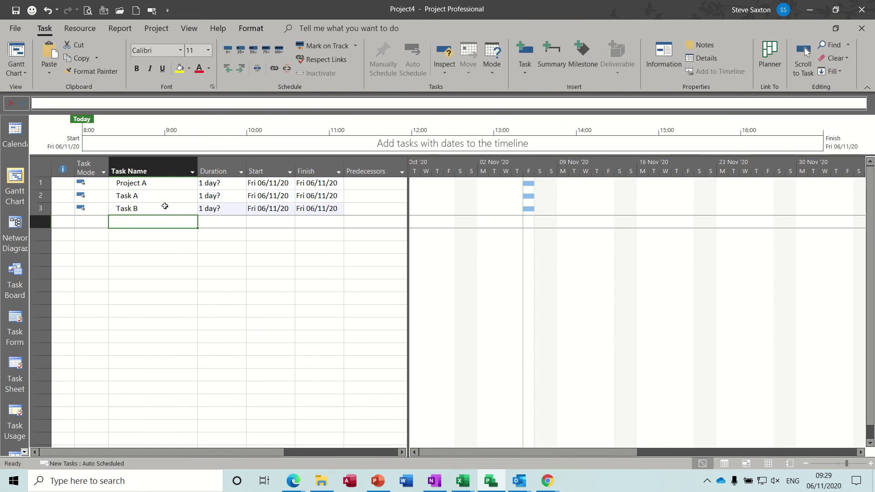
click(165, 196)
drag(165, 196, 166, 207)
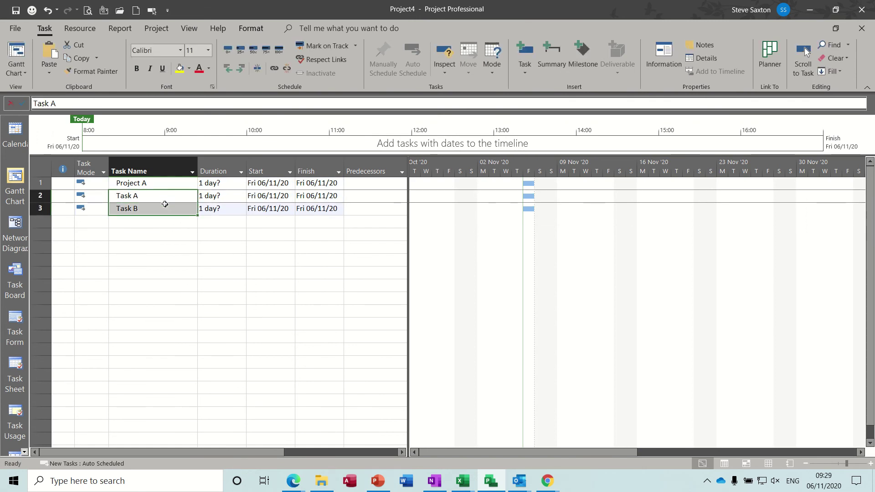
click(241, 68)
Give Task A 20 days and Task B 30 days, with Task A as Task B's predecessor.
click(220, 197)
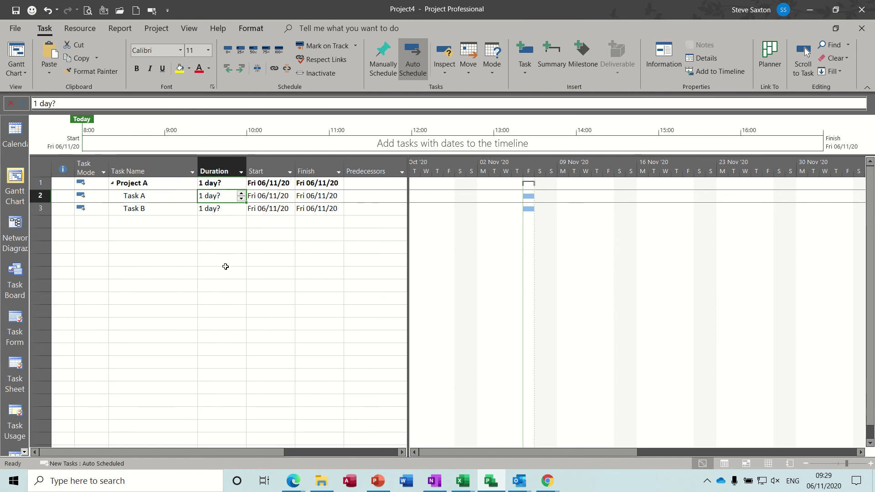
text(20)
key(Return)
text(3)
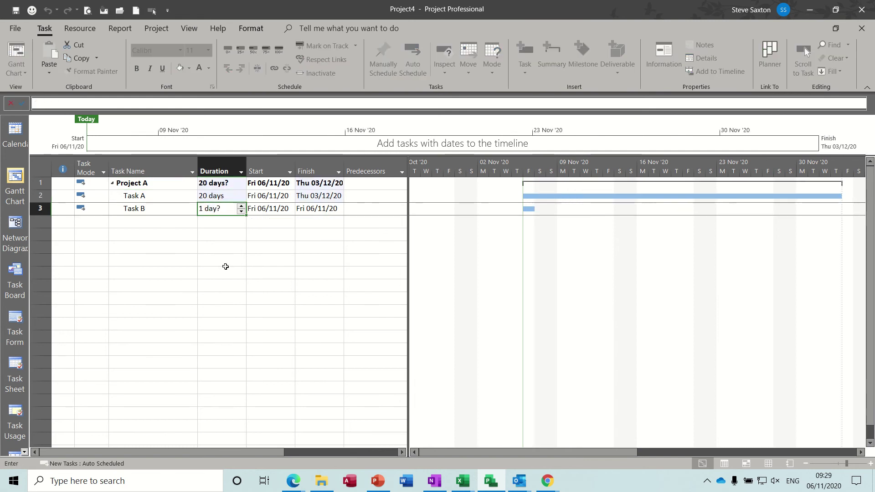
text(0)
key(Return)
click(359, 221)
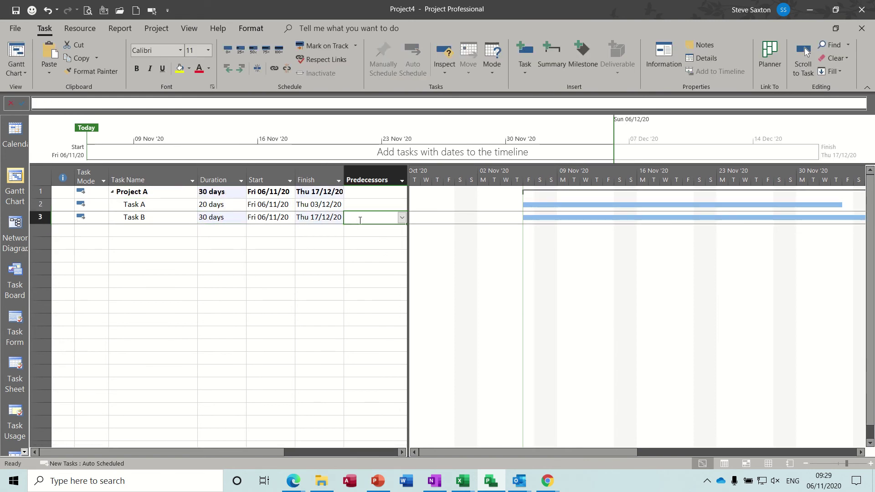
text(2)
key(Return)
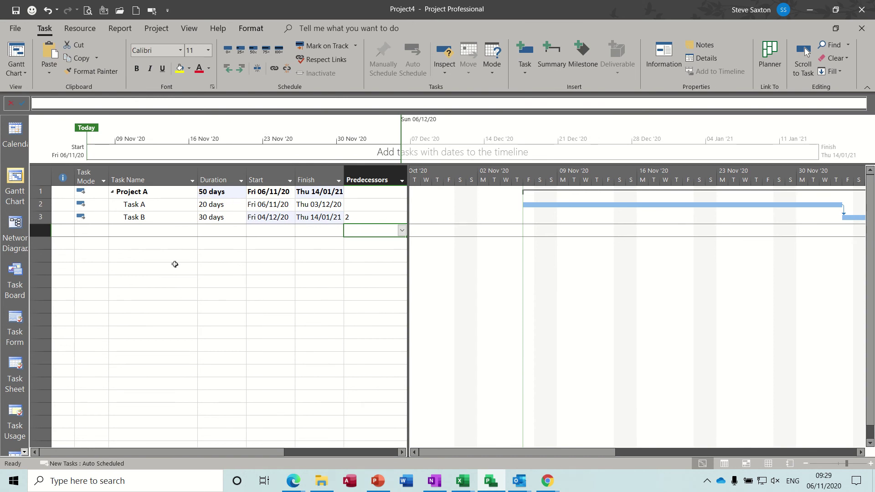
Save the plan as Project A.
key(ctrl+s)
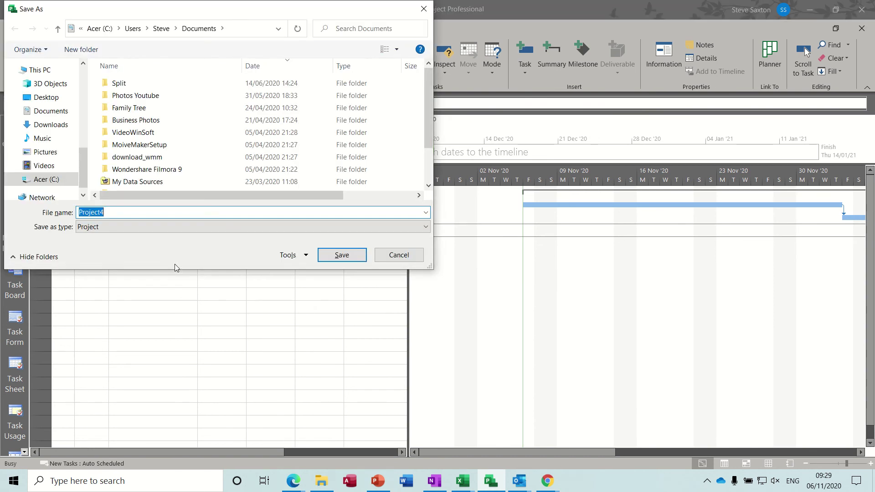
text(Project A)
key(Return)
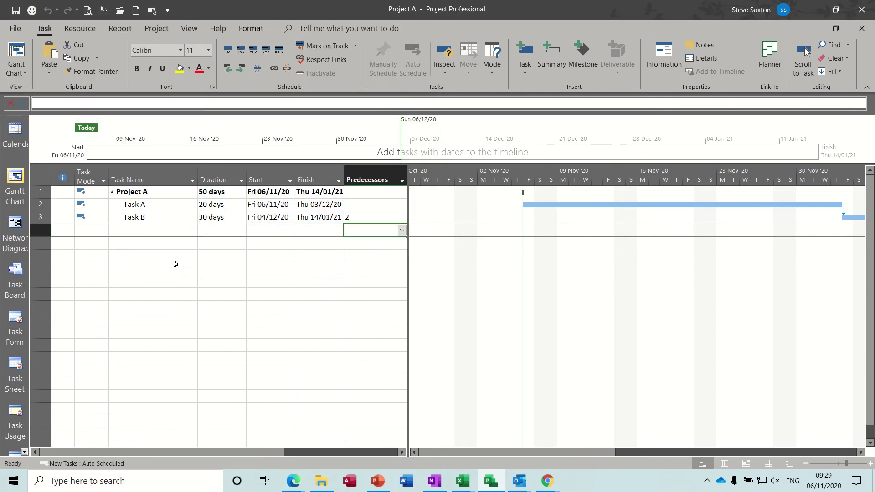
In a new blank project, enter Project B with Task A and Task B indented beneath it.
key(ctrl+n)
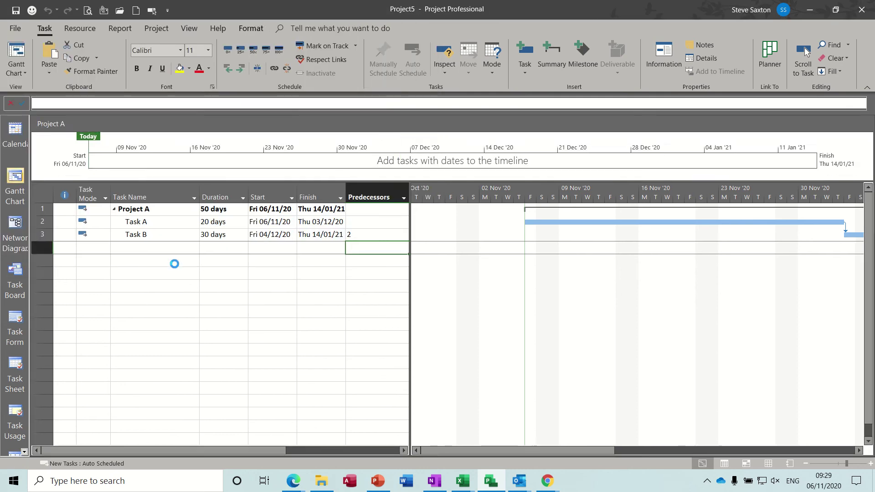
click(161, 183)
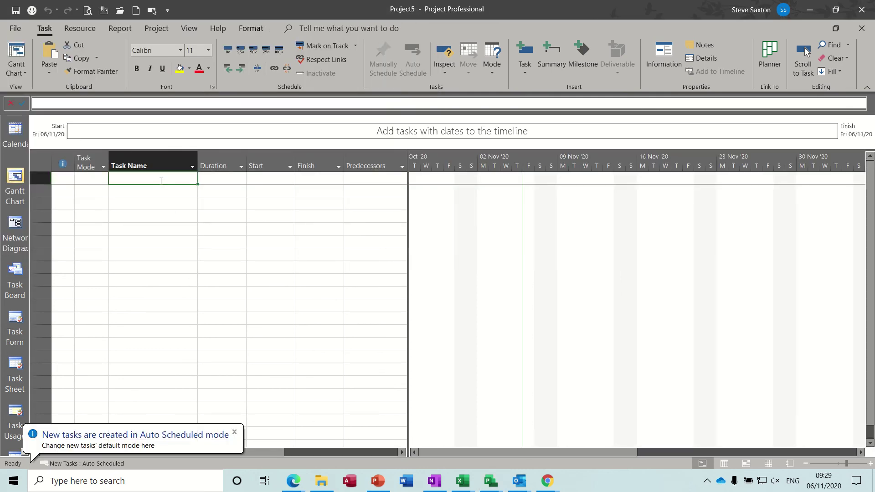
text(Prohect)
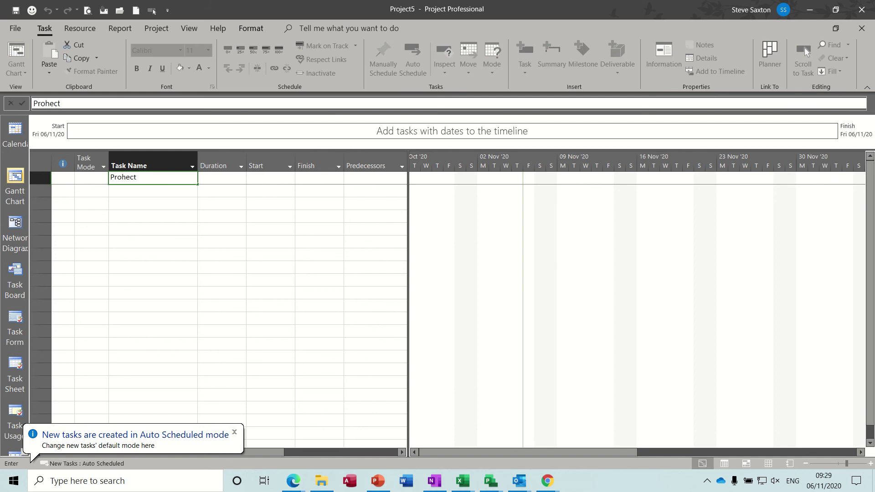
key(BackSpace)
key(BackSpace)
key(BackSpace)
text(ject B)
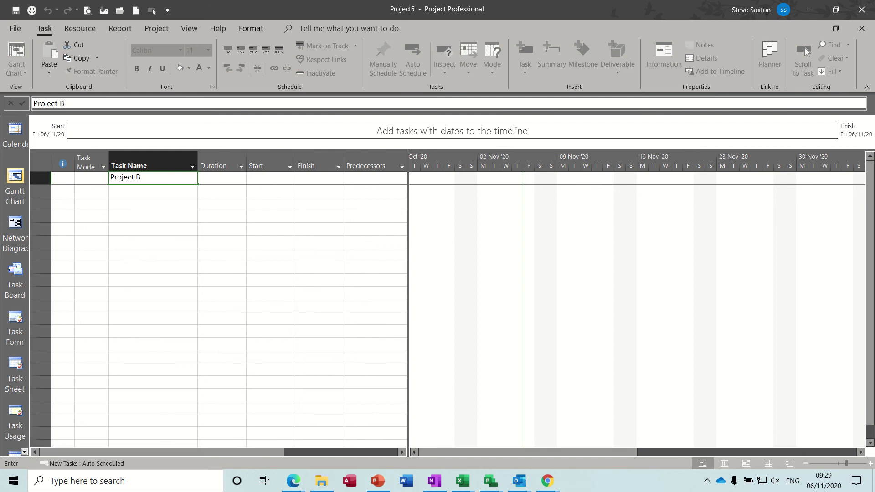
key(Return)
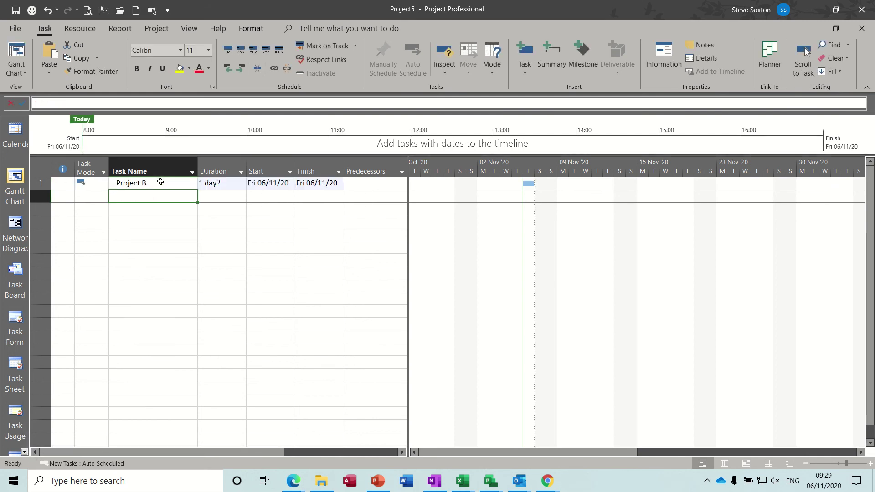
text(Task A)
key(Return)
text(Task B)
key(Return)
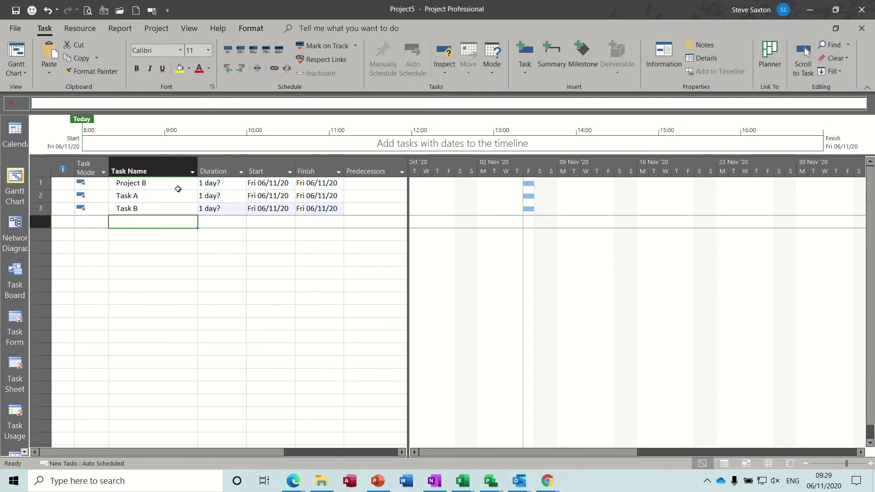
drag(176, 195, 176, 207)
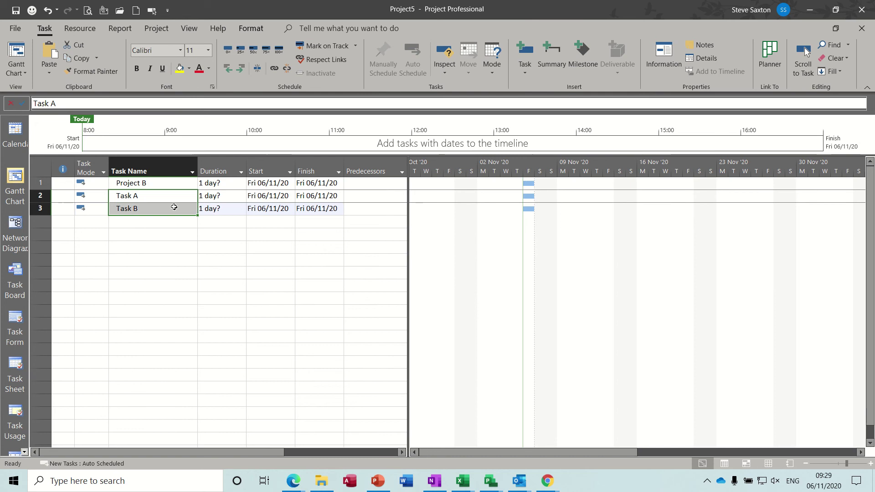
click(241, 69)
Give Task A 45 days and Task B 33 days, with Task B following Task A.
click(218, 195)
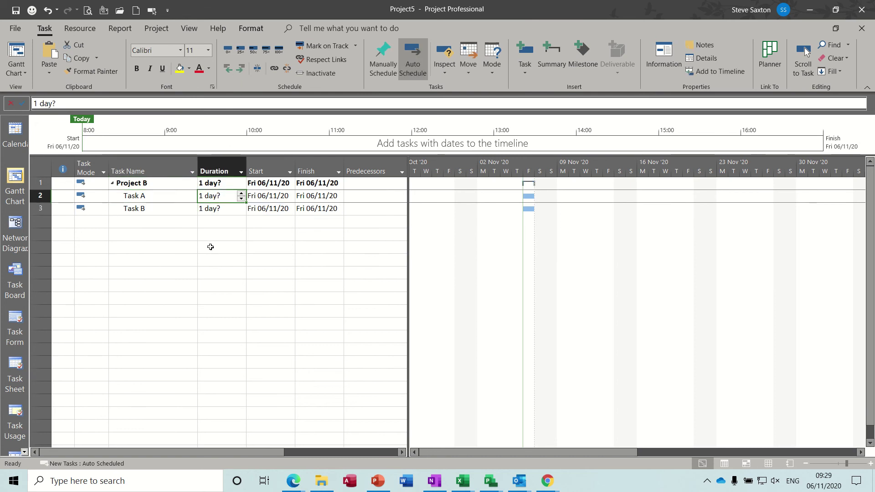
text(45)
key(Return)
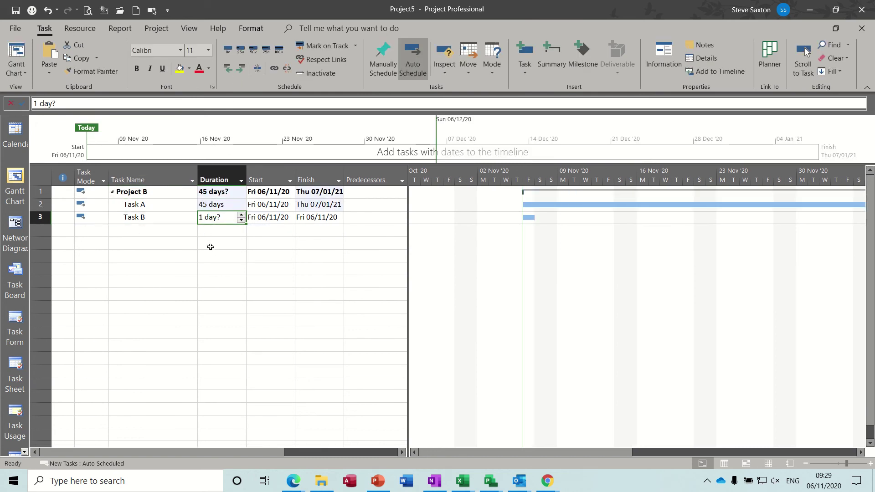
text(33)
key(Return)
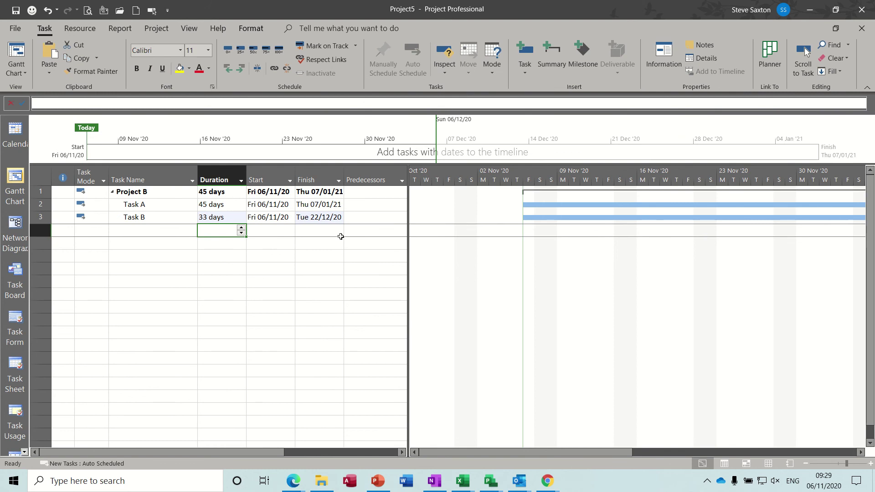
click(373, 219)
text(2)
key(Return)
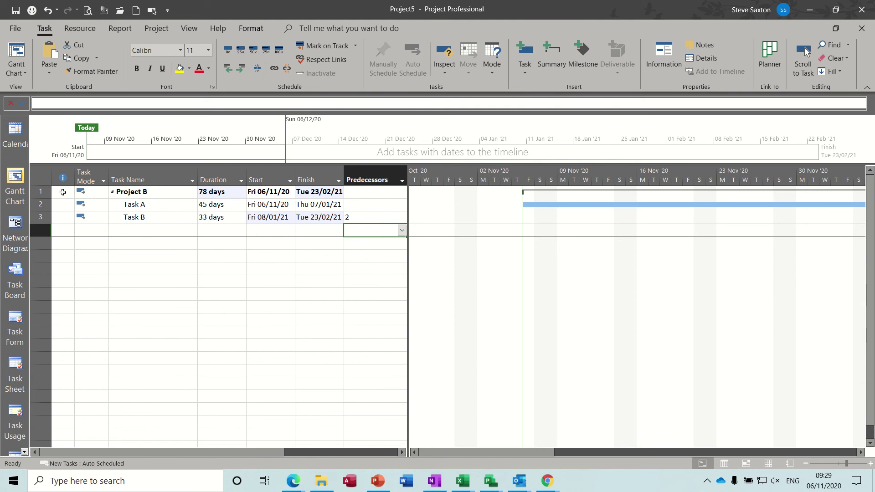
click(43, 192)
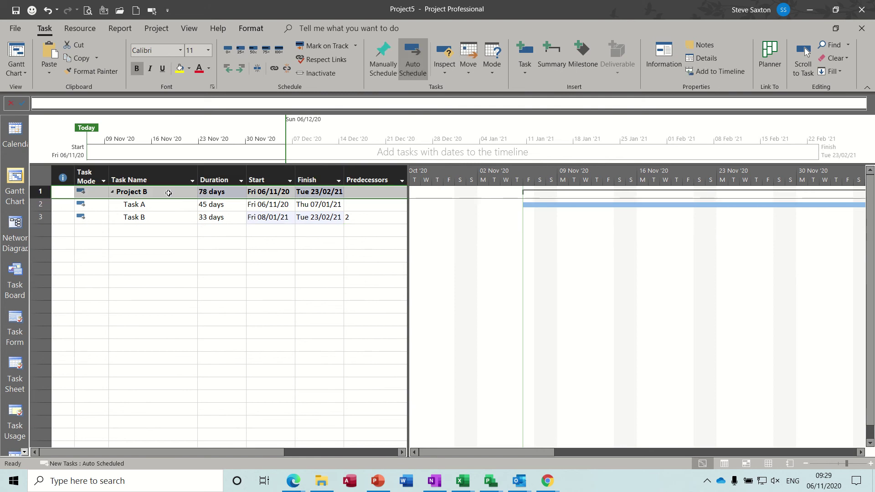
click(166, 242)
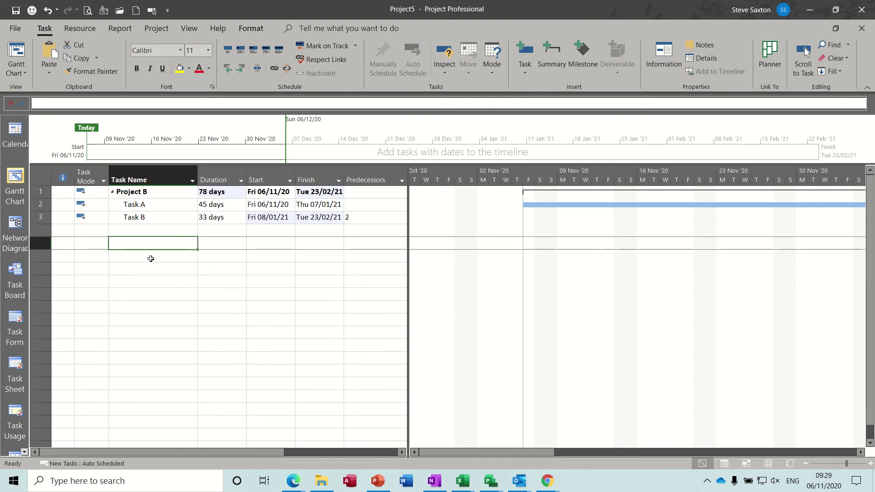
Start a new project with Master as its first task.
key(ctrl+n)
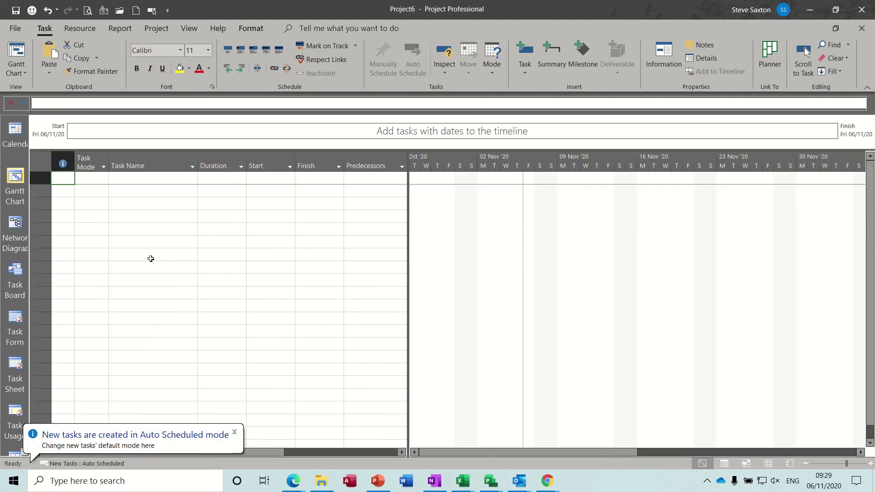
click(150, 180)
text(Master)
click(150, 194)
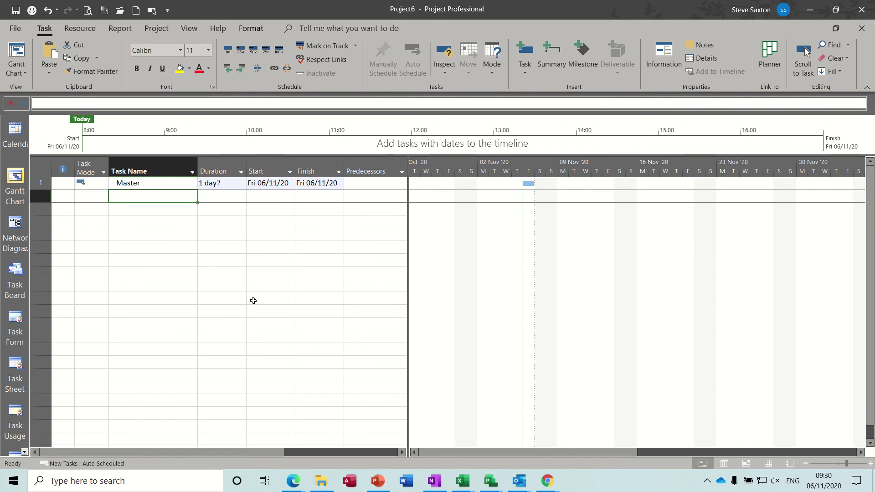
Select the Project A summary row, then select empty row 2 in the new master project.
click(487, 479)
click(371, 441)
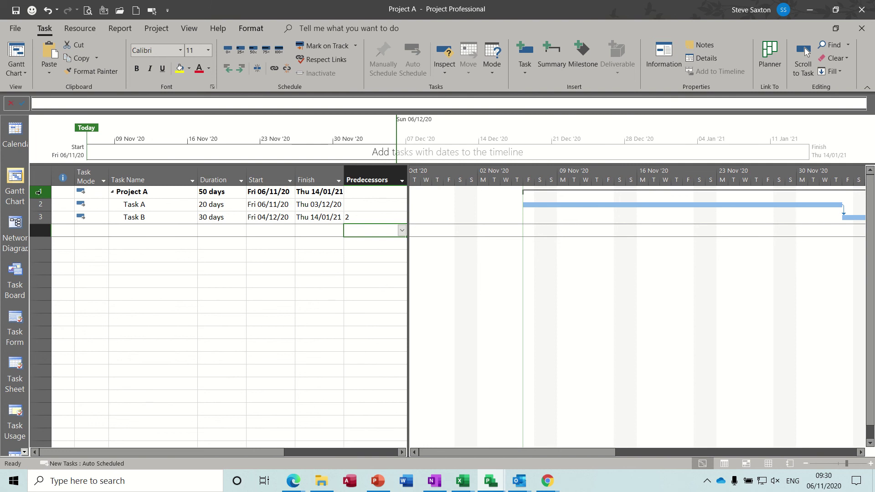
click(40, 192)
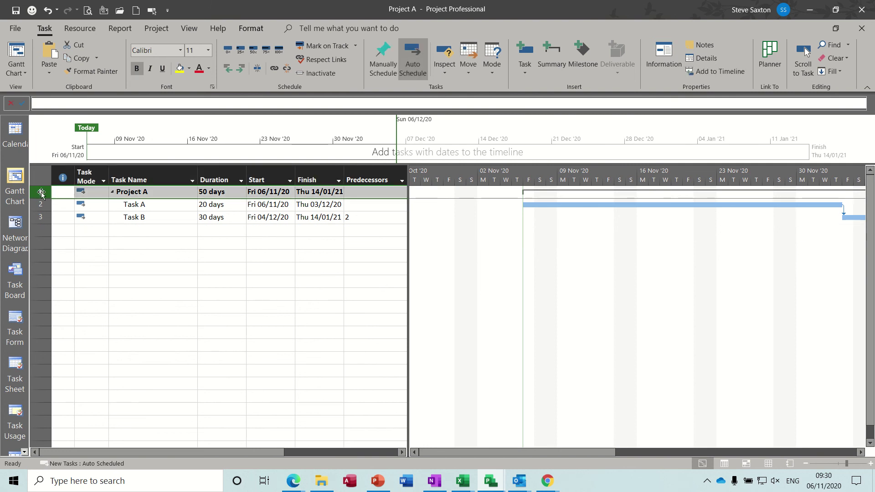
click(490, 483)
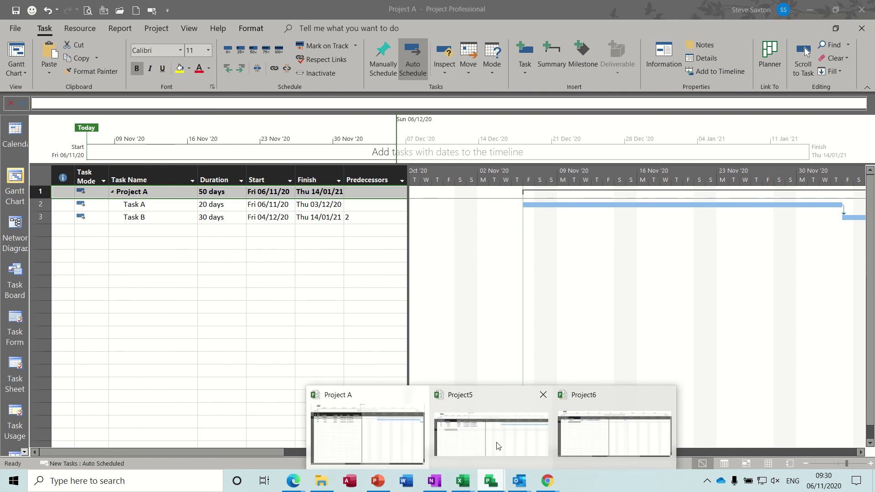
click(507, 445)
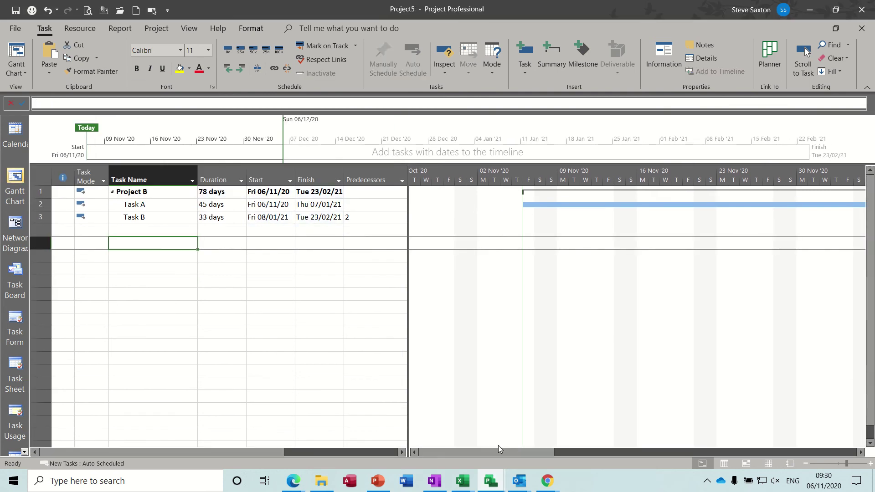
click(489, 482)
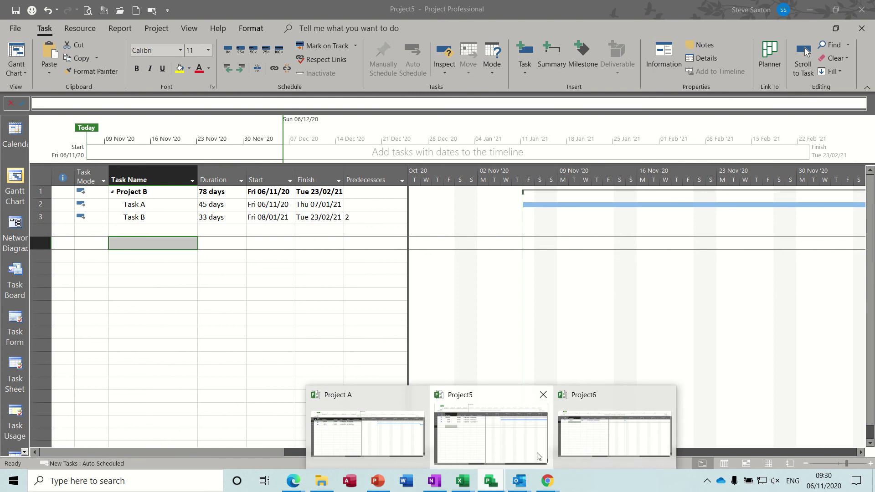
click(582, 445)
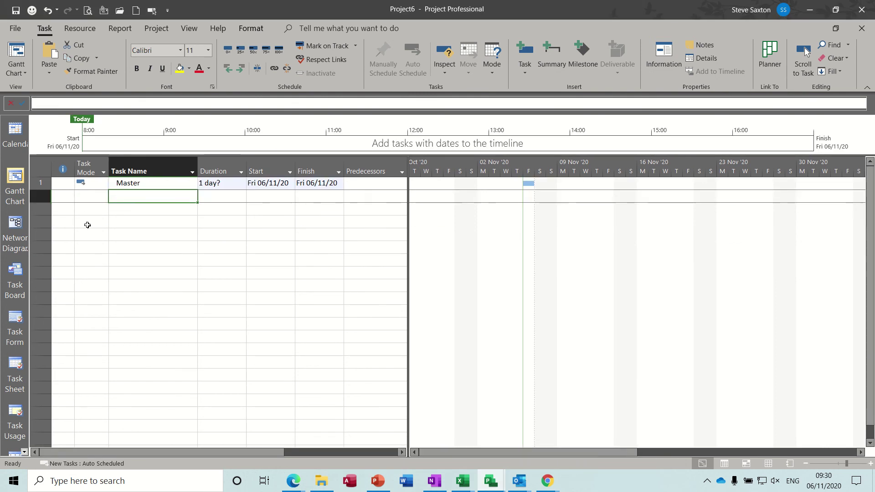
click(39, 197)
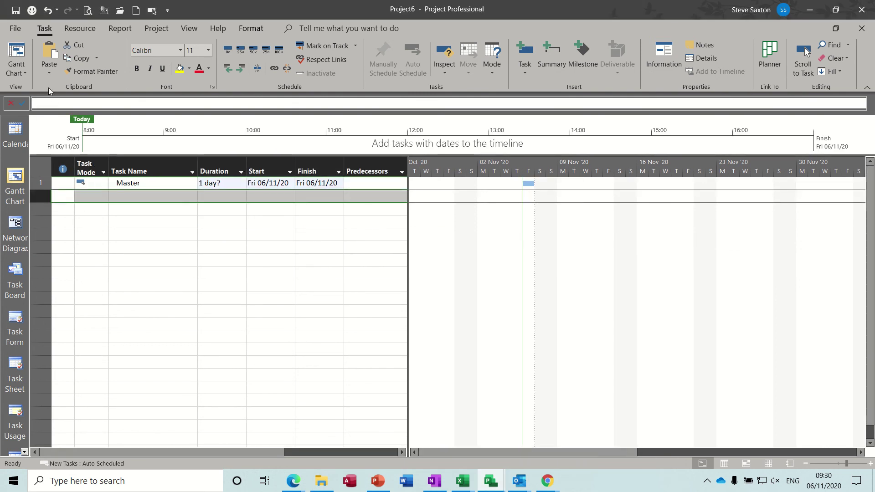
Paste-link the Project A summary row into row 2 below Master.
click(48, 75)
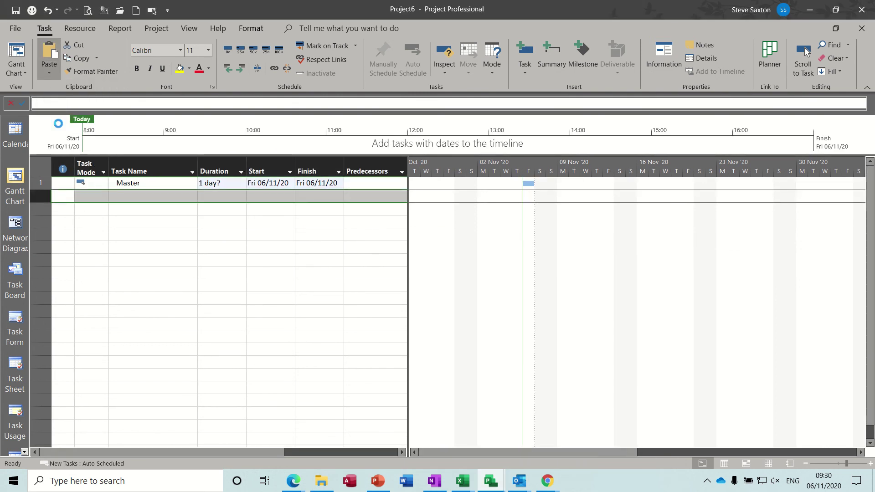
click(59, 119)
click(21, 74)
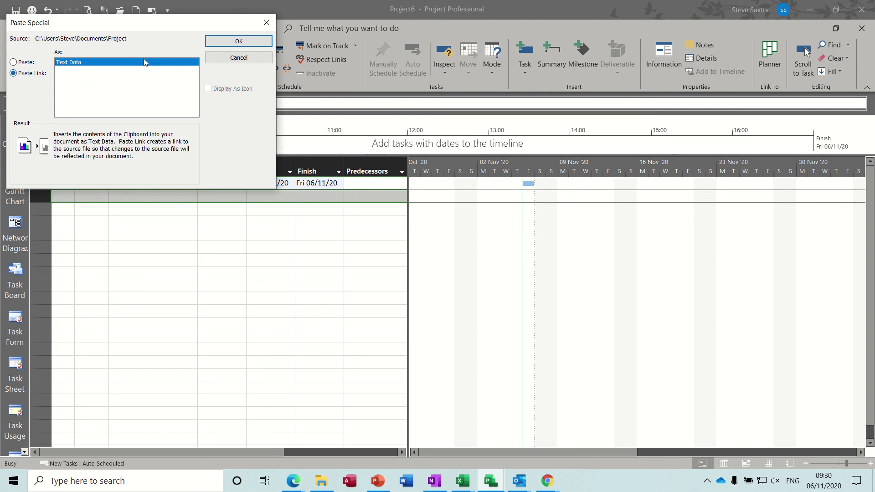
click(239, 42)
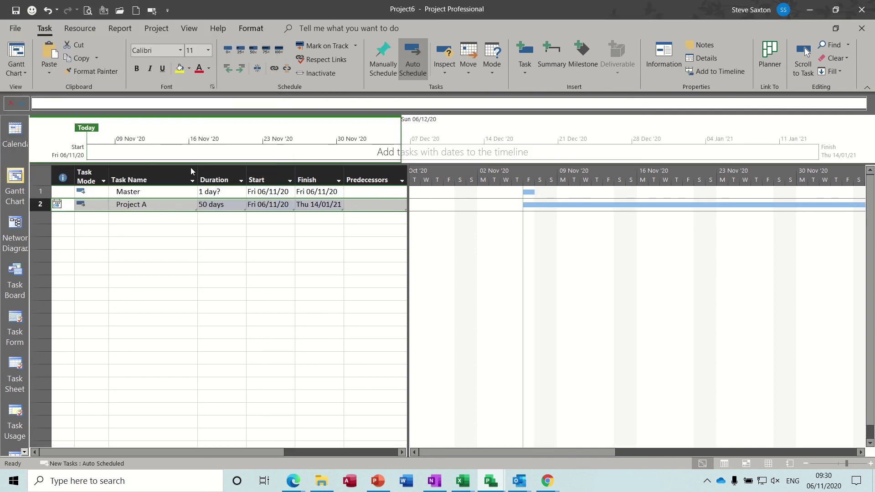
click(148, 218)
Paste-link the Project B summary row from Project5 into row 3.
click(486, 488)
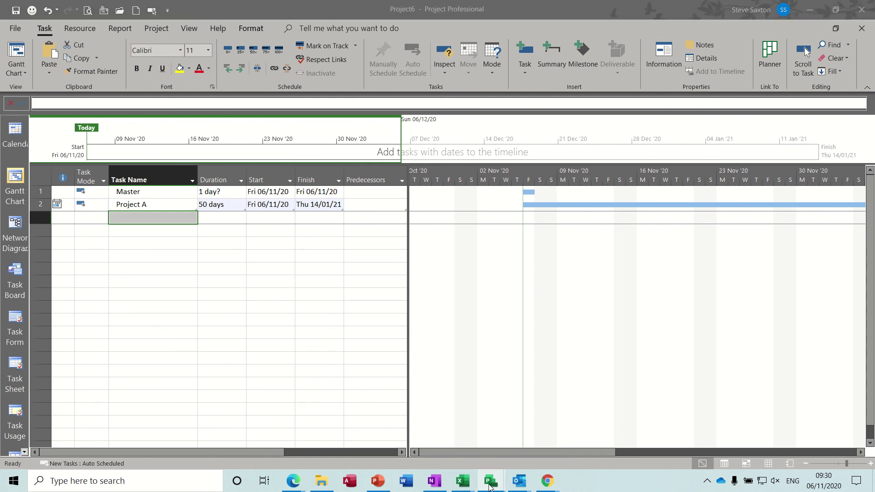
click(490, 427)
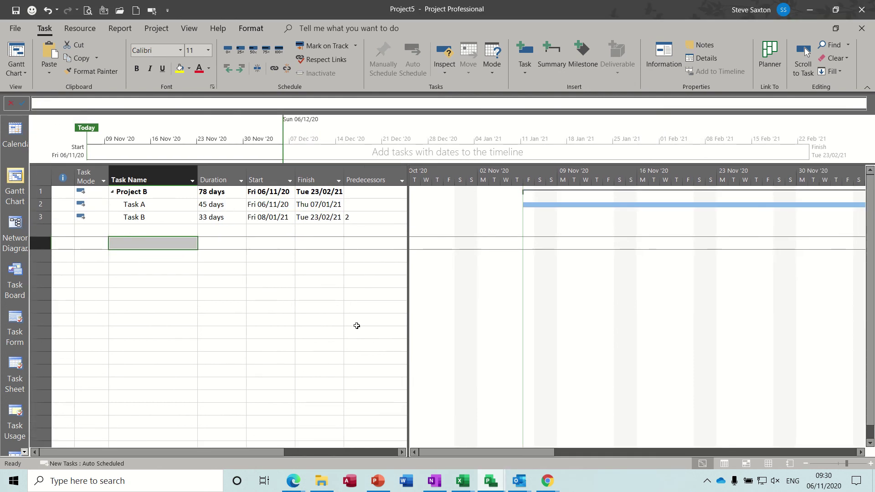
click(43, 191)
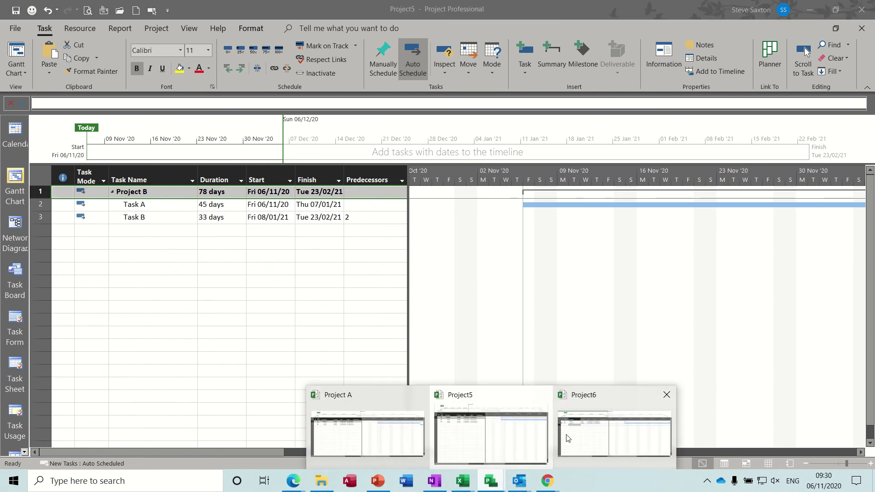
click(572, 435)
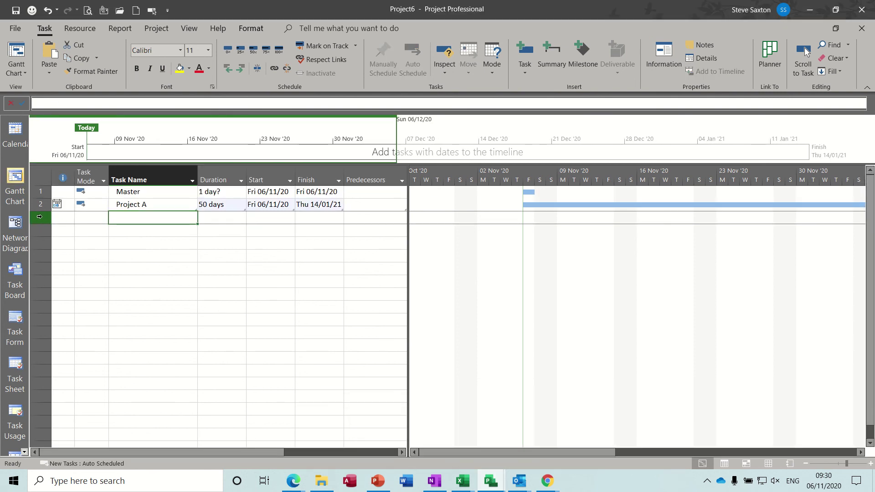
click(39, 217)
click(49, 72)
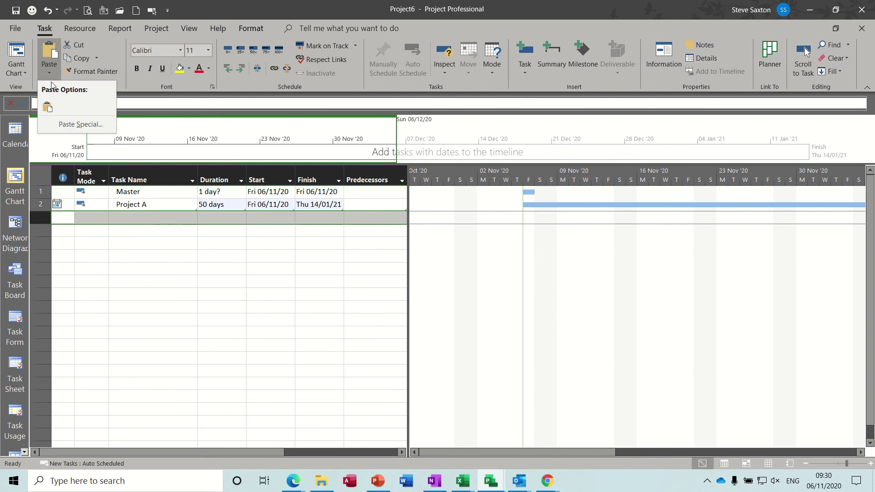
click(59, 124)
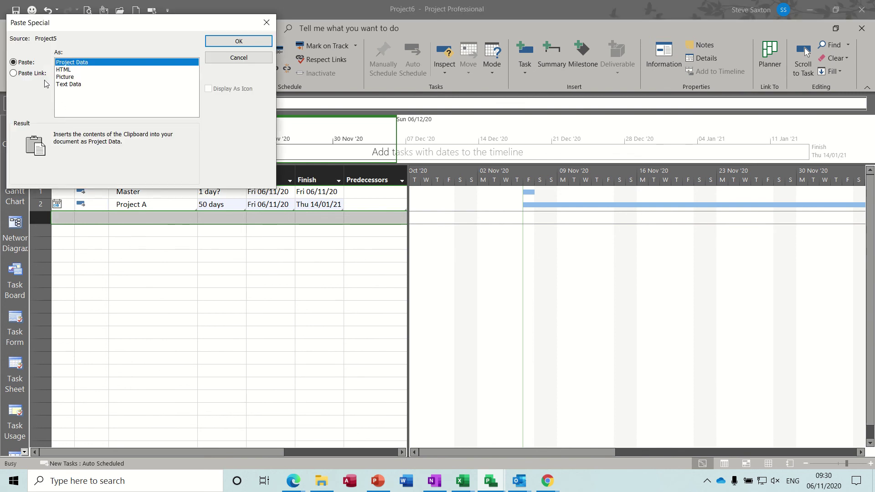
click(35, 75)
click(233, 41)
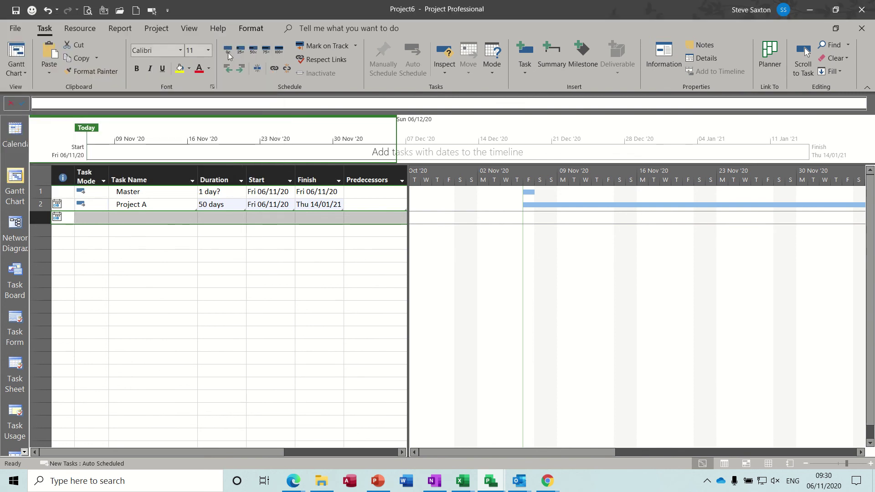
Indent Project A and Project B under Master.
drag(141, 205, 141, 216)
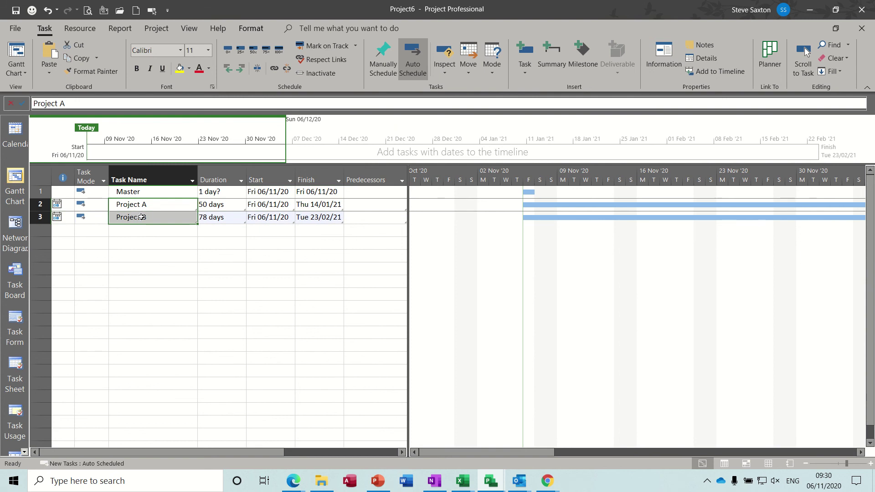
click(241, 69)
click(175, 230)
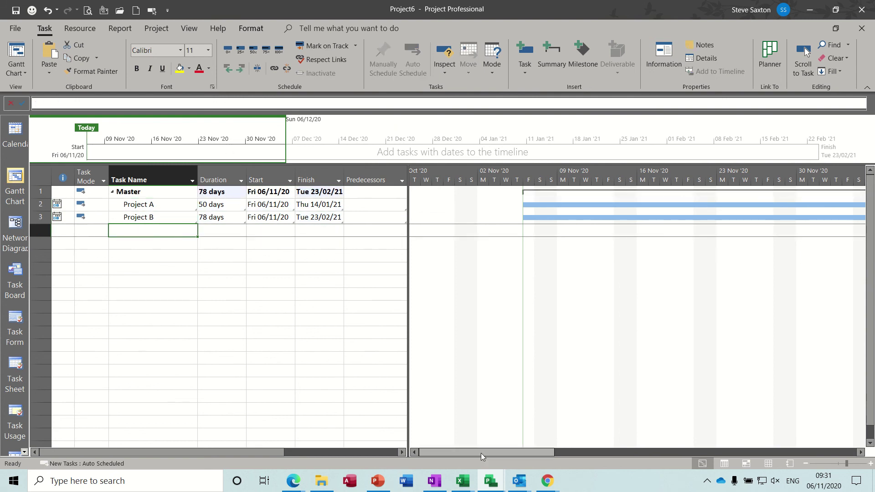
Lengthen Project B's Task B from 33 to 66 days.
click(490, 479)
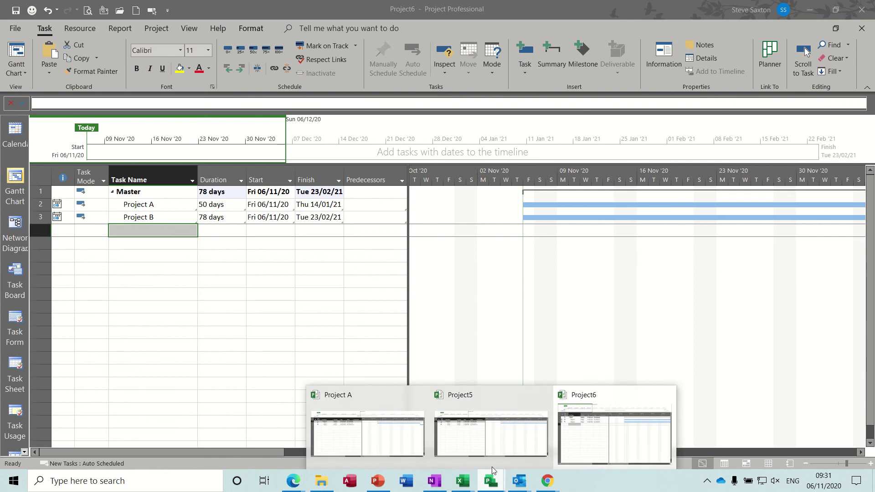
click(457, 438)
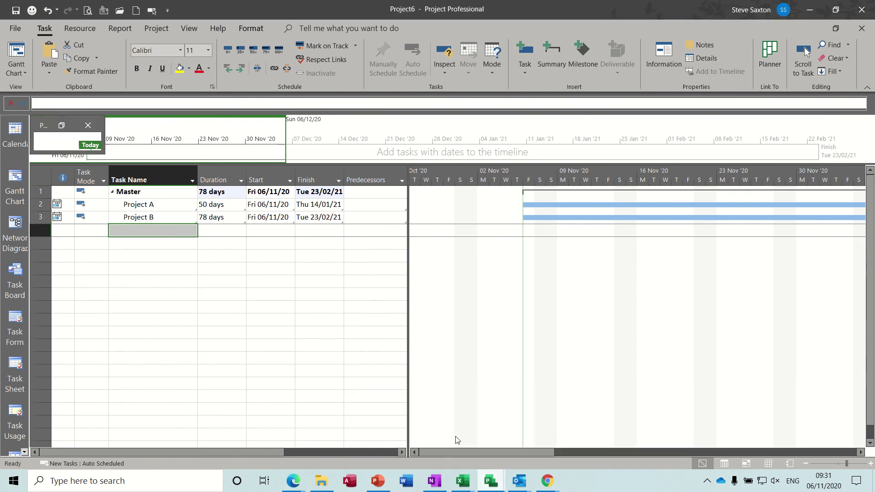
click(200, 218)
text(66)
key(Return)
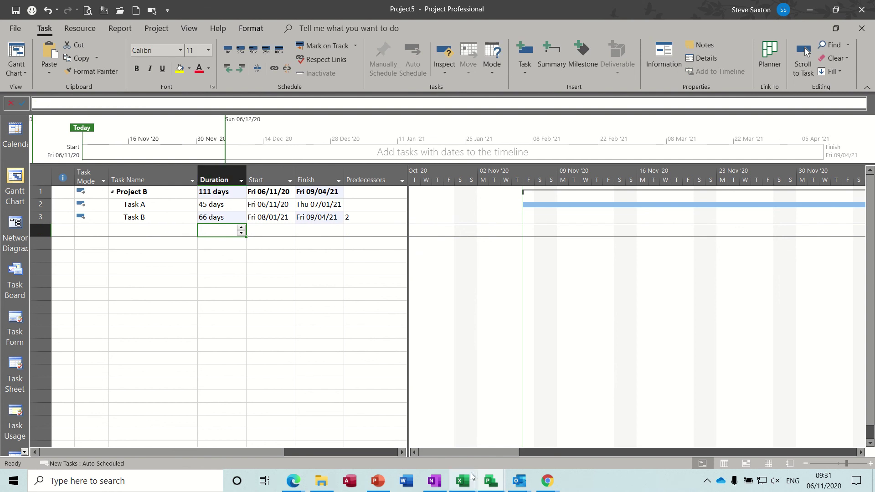
click(491, 481)
From the Project6 master plan, open Project A's source file through its linked row.
click(592, 439)
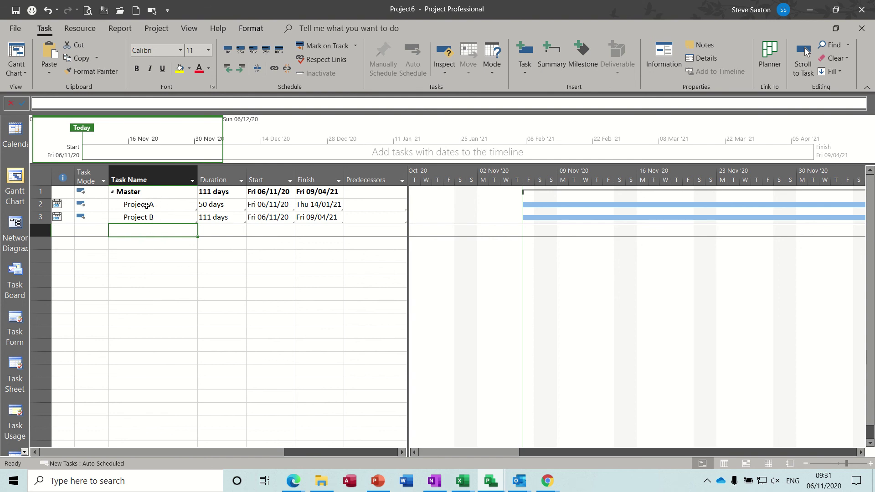
double_click(146, 206)
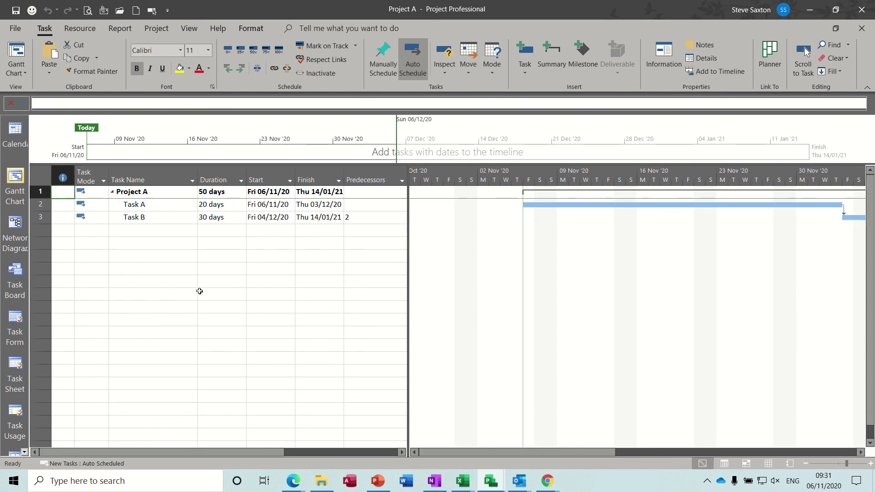
Return to Project6, showing Master at 111 days over Project A and Project B.
click(491, 482)
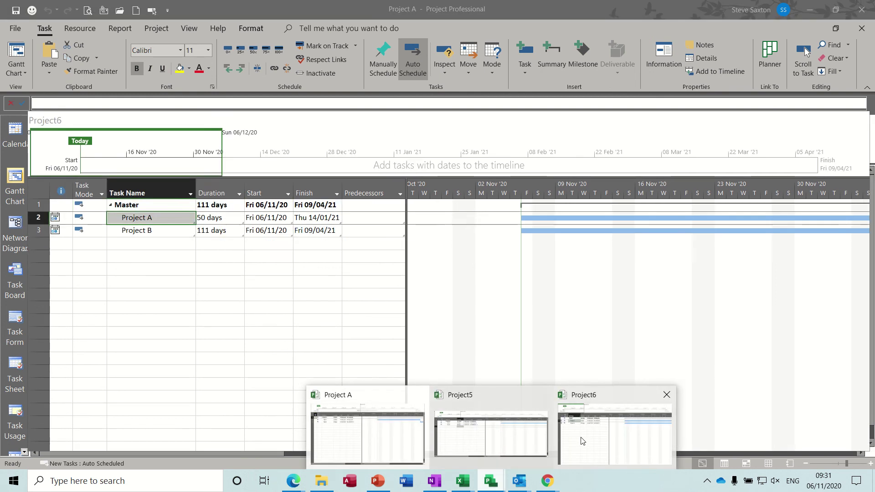
click(581, 433)
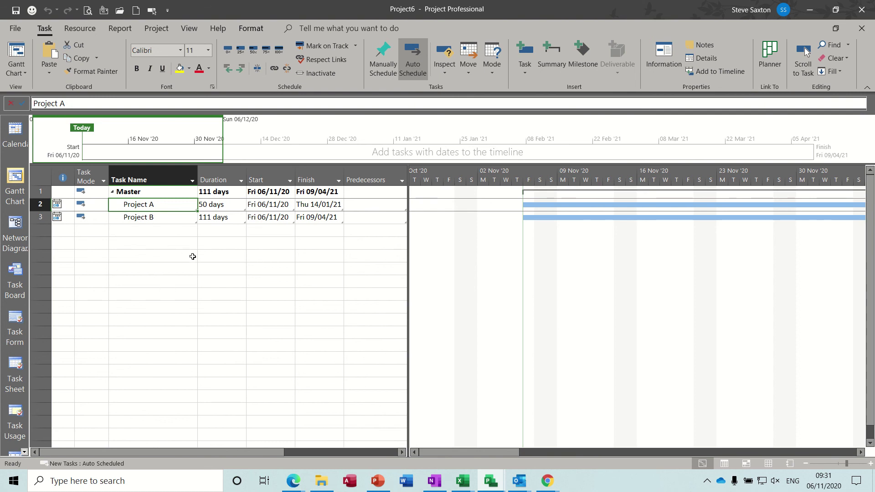
click(121, 29)
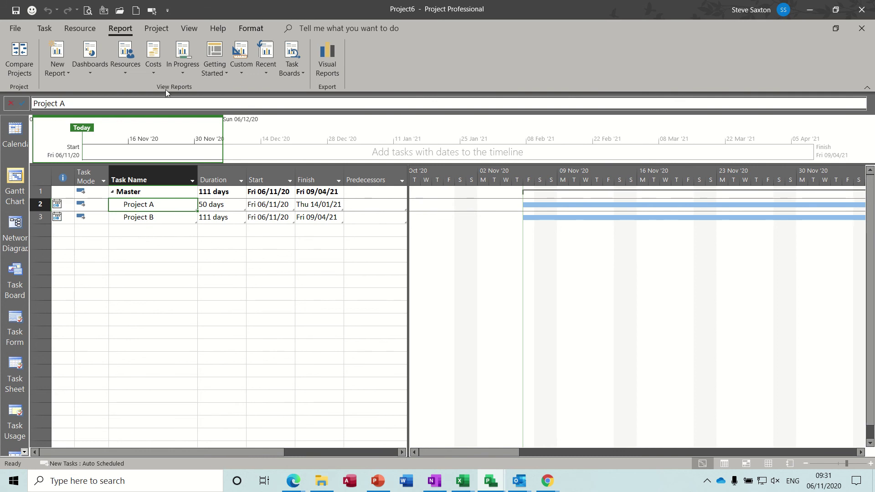
click(44, 28)
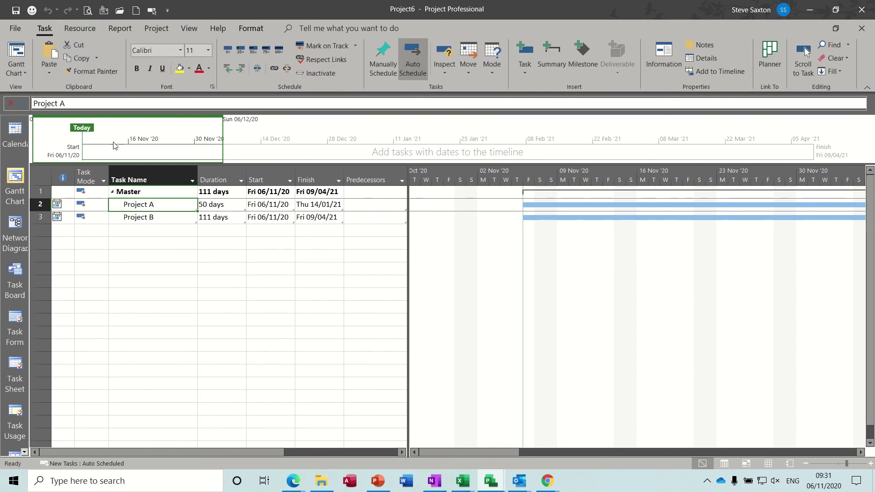